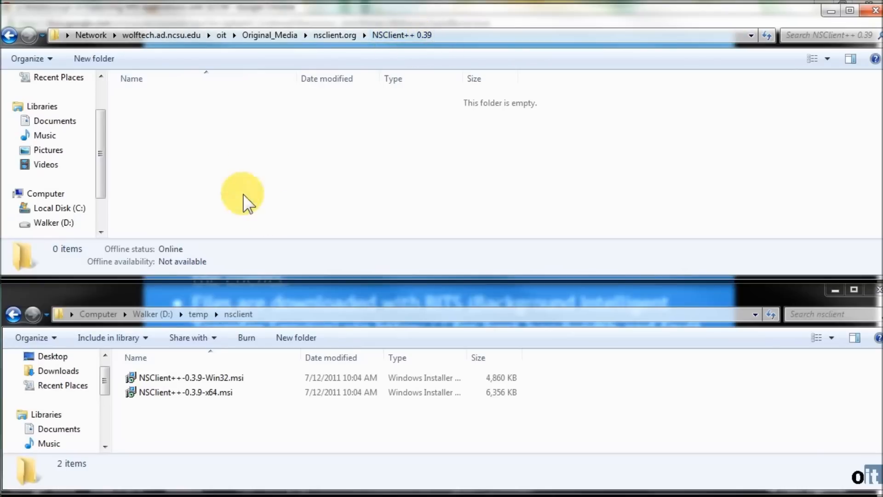
# - Create a folder named x64 in the NSClient++ 0.39 network folder
pyautogui.rightClick(130, 106)
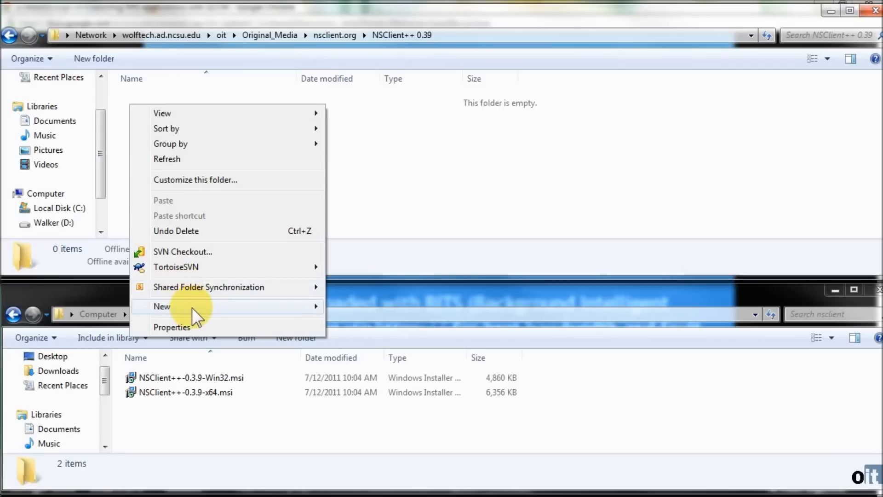
pyautogui.moveTo(193, 306)
pyautogui.click(381, 306)
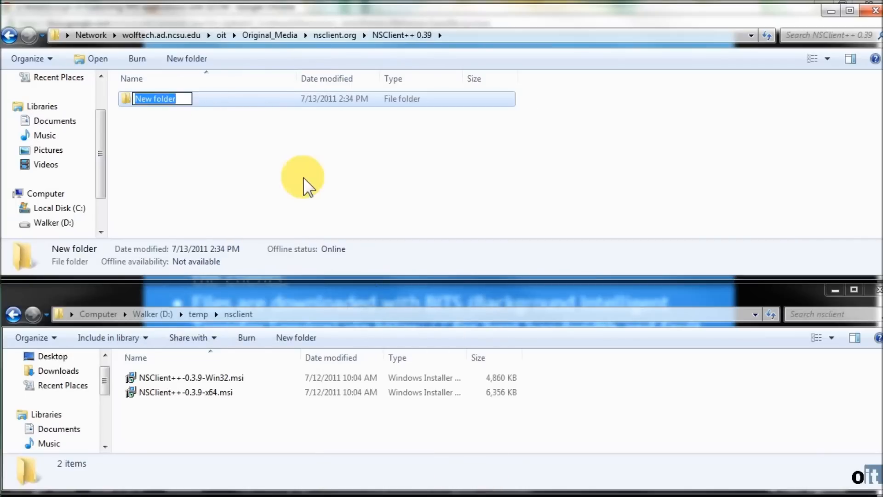
pyautogui.write('x64')
pyautogui.press('Return')
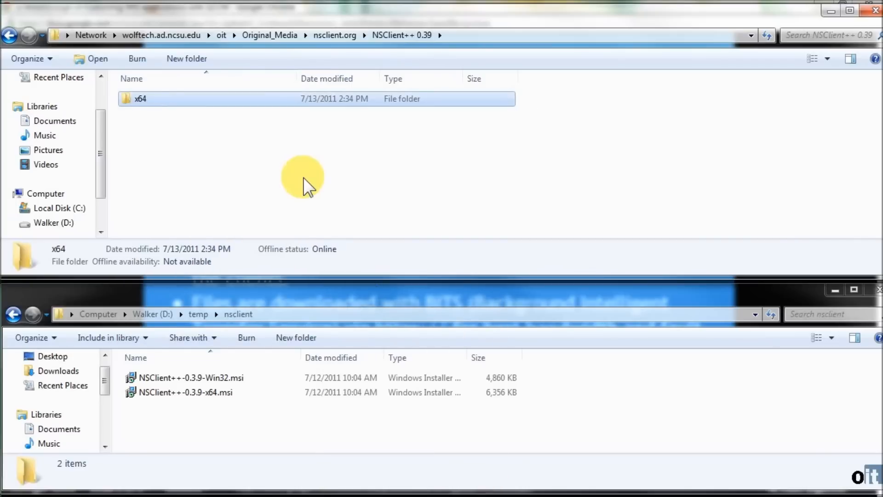
# - Create a second folder named x32 in the NSClient++ 0.39 network folder
pyautogui.rightClick(179, 148)
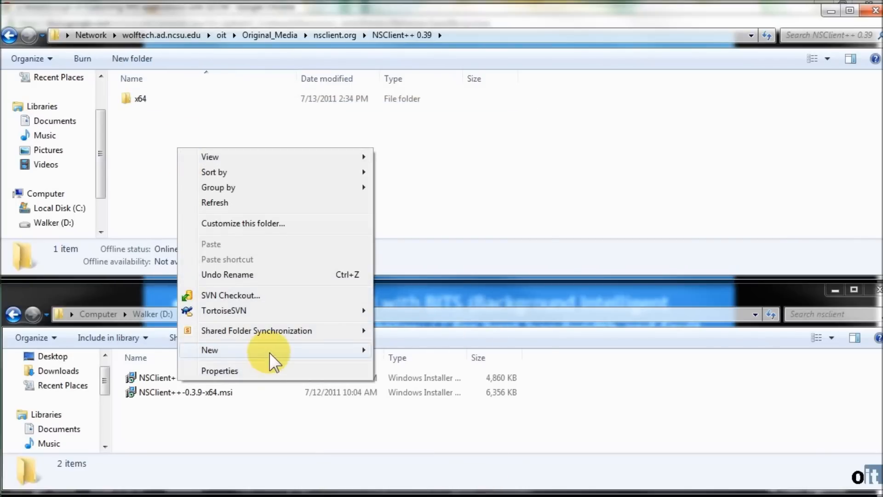
pyautogui.moveTo(270, 354)
pyautogui.click(406, 178)
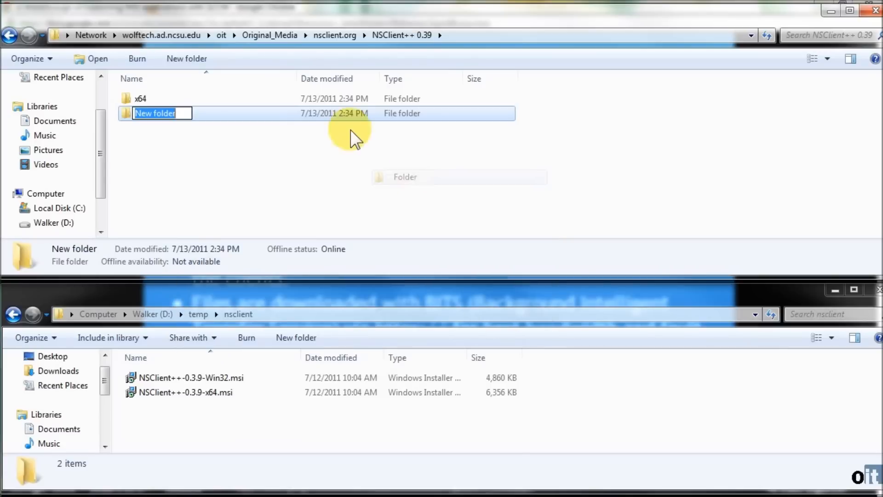
pyautogui.write('x32')
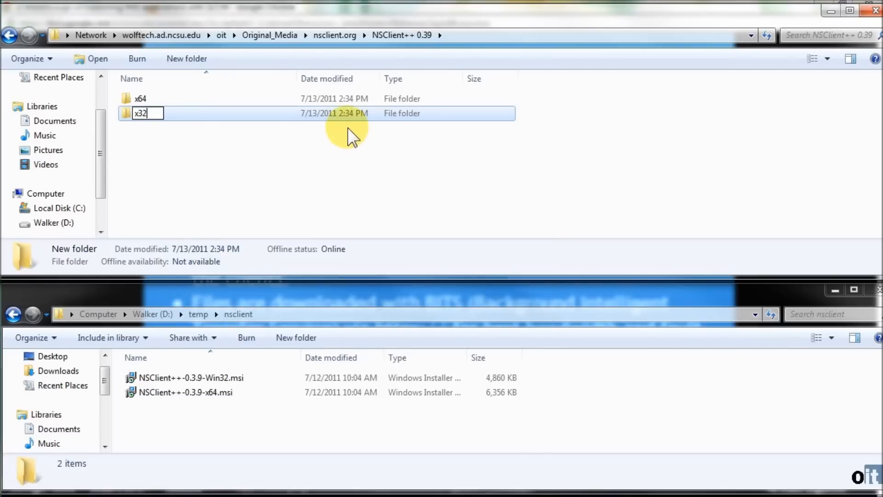
pyautogui.press('Return')
# - Copy NSClient++-0.3.9-Win32.msi into the x32 folder and NSClient++-0.3.9-x64.msi into the x64 folder
pyautogui.click(211, 377)
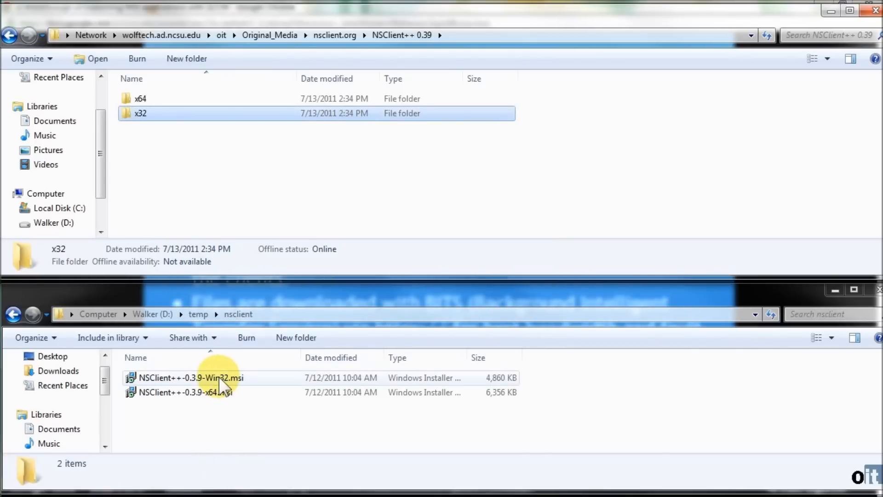
pyautogui.moveTo(172, 379); pyautogui.dragTo(174, 114)
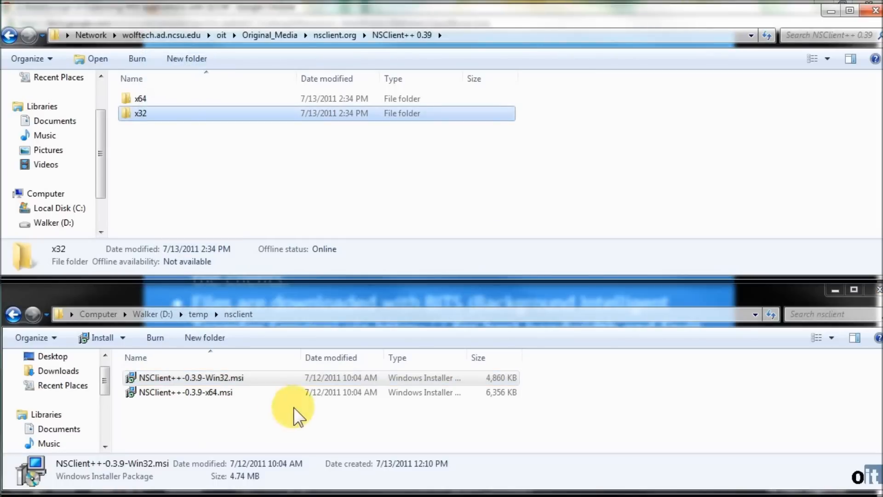
pyautogui.moveTo(197, 393); pyautogui.dragTo(141, 98)
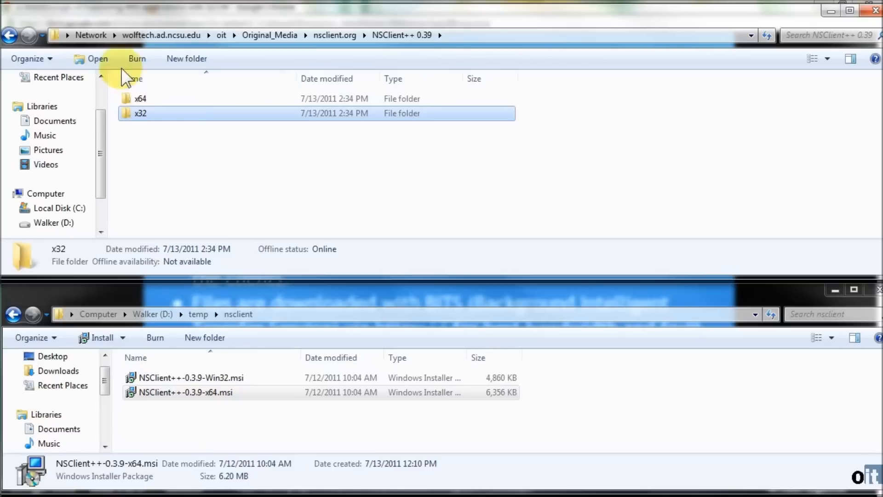
# - Check the contents of the x64 and x32 folders, returning to NSClient++ 0.39 after each
pyautogui.doubleClick(140, 99)
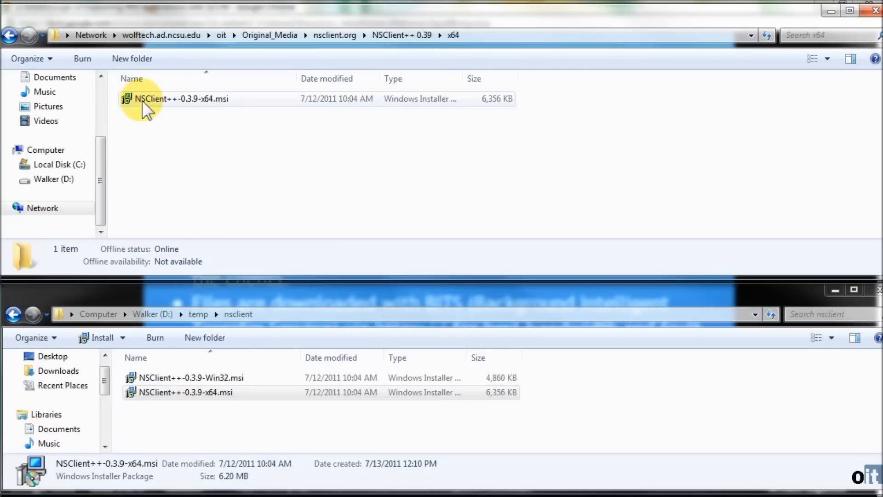
pyautogui.click(9, 35)
pyautogui.doubleClick(140, 98)
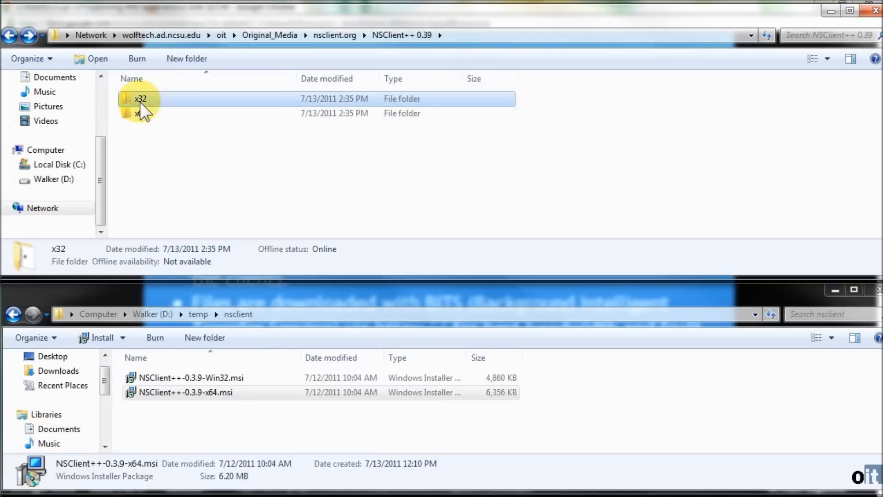
pyautogui.click(10, 36)
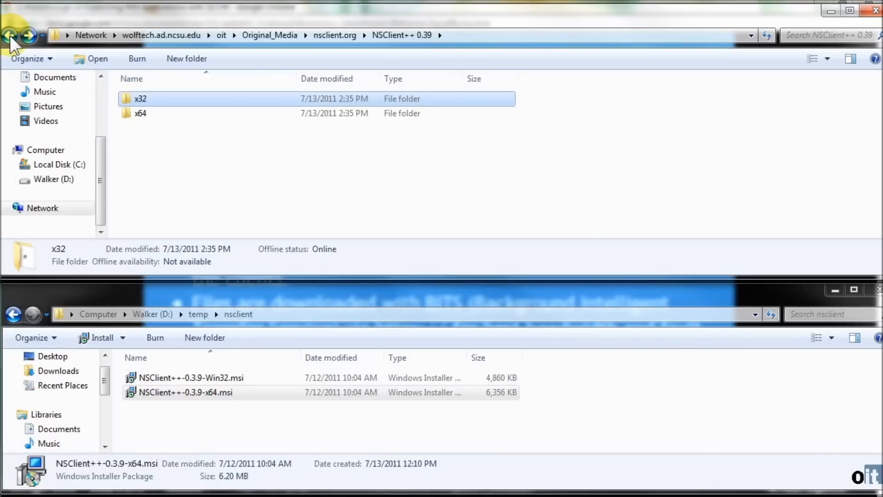
pyautogui.moveTo(144, 114)
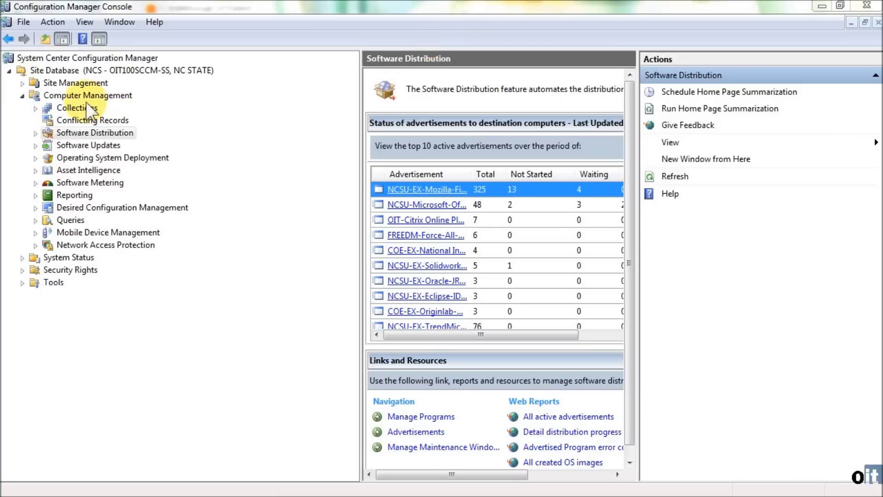
# - In the Configuration Manager Console, expand Software Distribution under Computer Management and list the folders under Packages
pyautogui.click(74, 96)
pyautogui.click(98, 133)
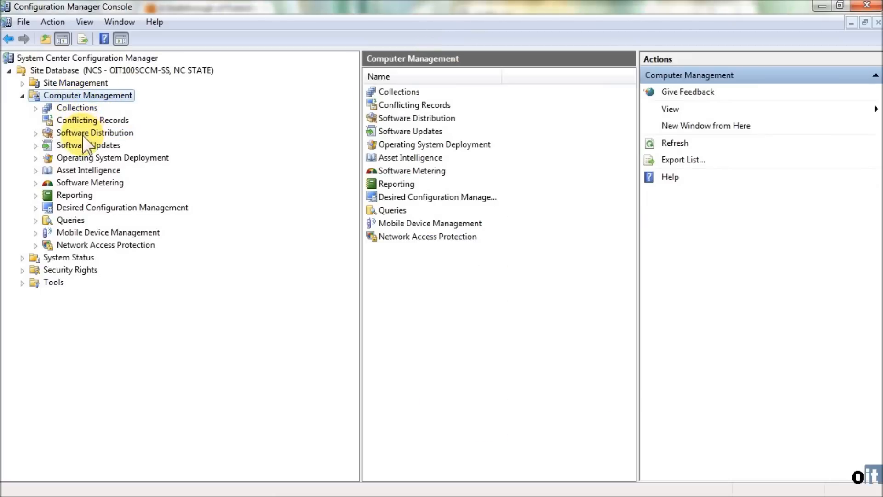
pyautogui.click(35, 133)
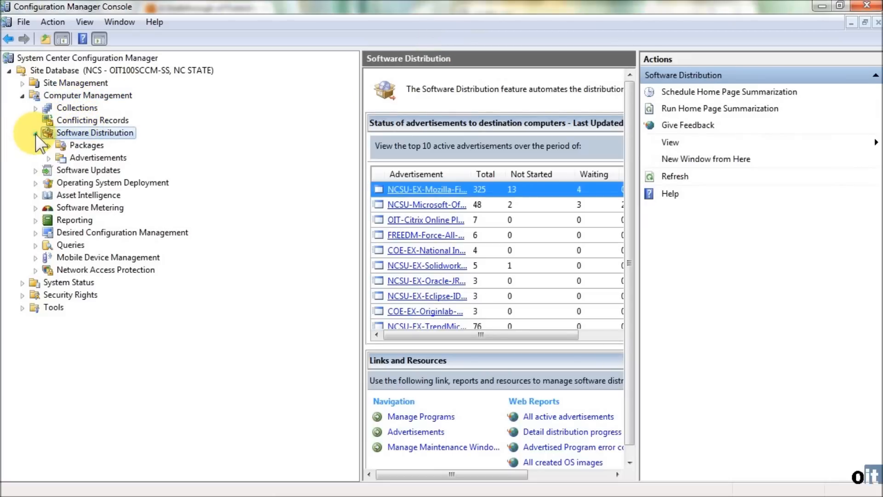
pyautogui.click(78, 146)
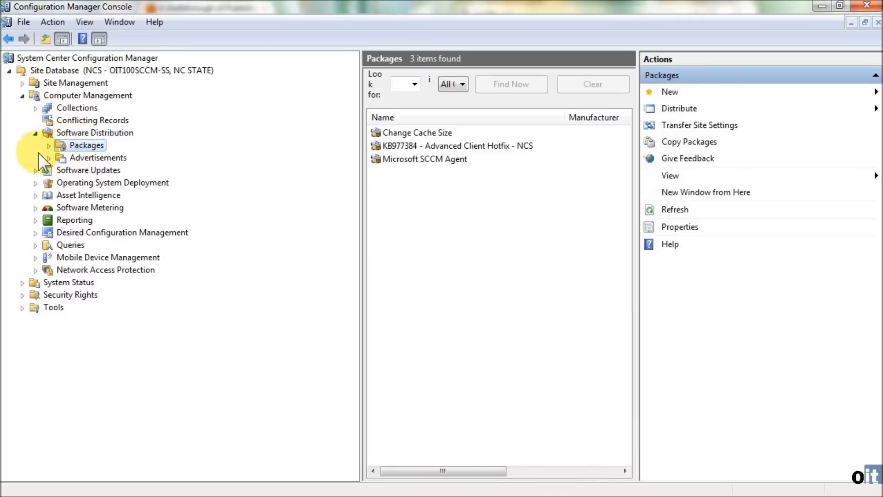
pyautogui.click(49, 146)
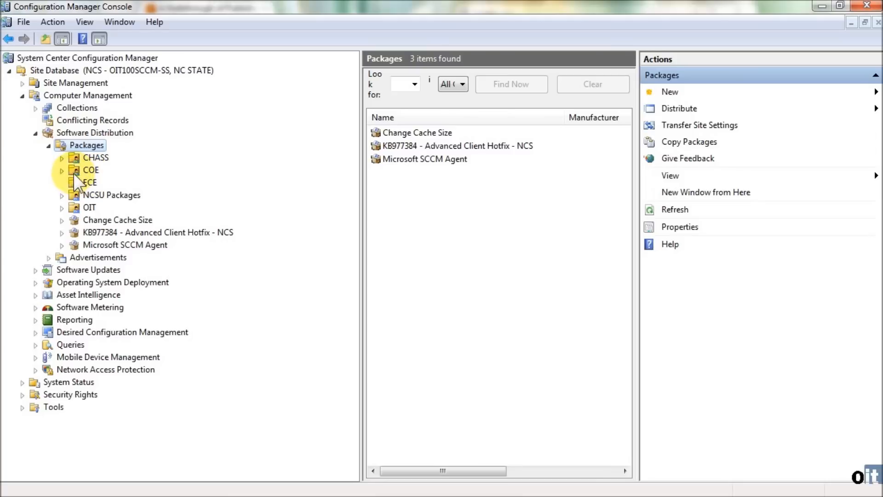
# - Examine the packages in the COE folder, collapse it, and expand the OIT folder
pyautogui.click(62, 171)
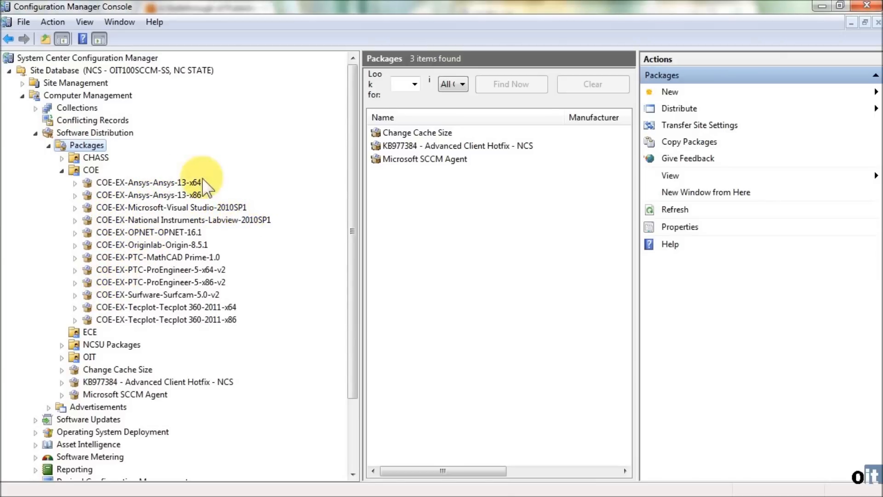
pyautogui.click(62, 170)
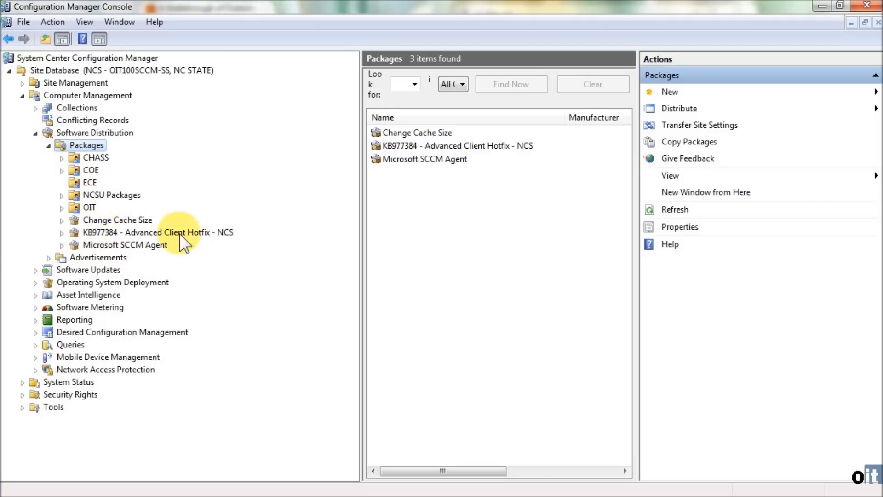
pyautogui.click(62, 208)
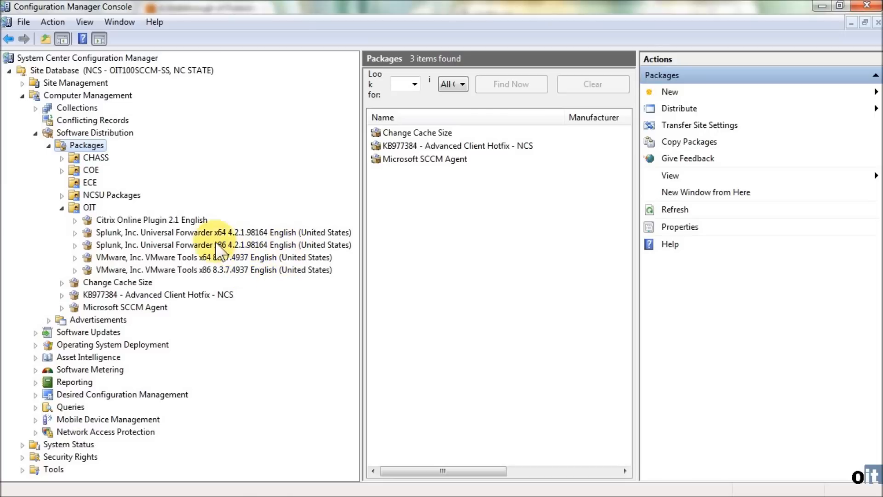
# - Start a new Package From Definition in the OIT packages folder and advance the wizard to the Package Definition page
pyautogui.rightClick(75, 207)
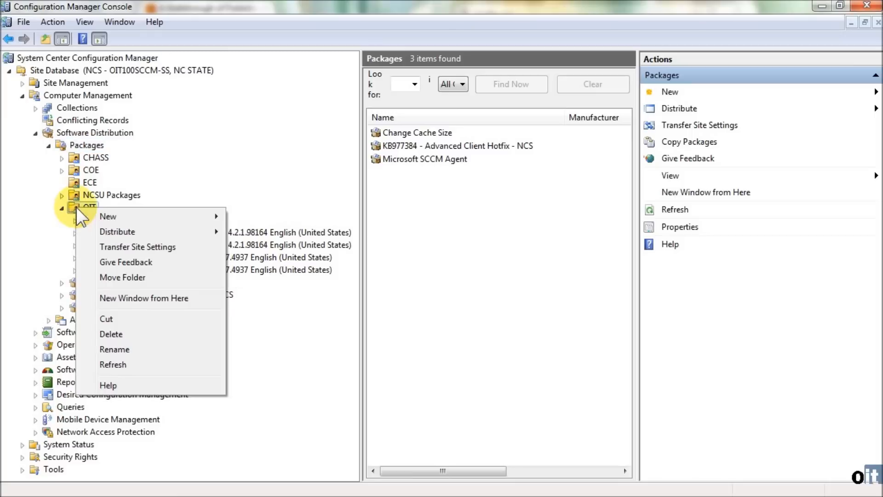
pyautogui.moveTo(103, 218)
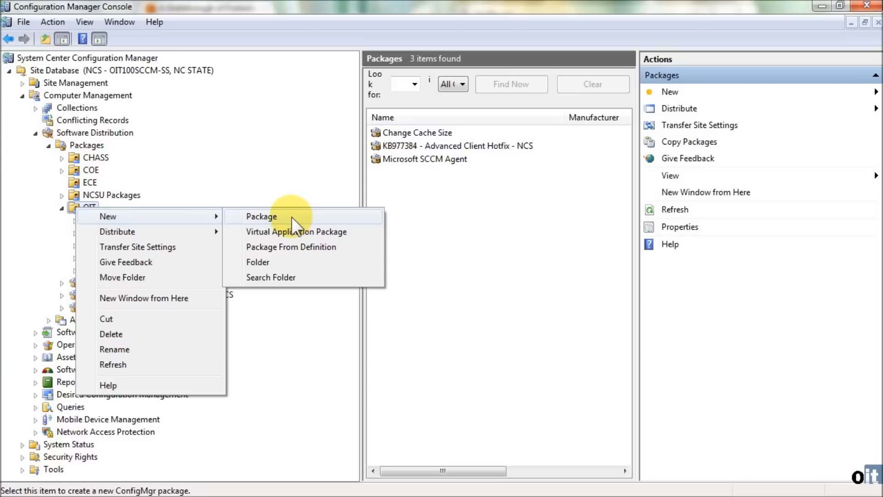
pyautogui.click(332, 247)
pyautogui.moveTo(33, 164); pyautogui.dragTo(307, 27)
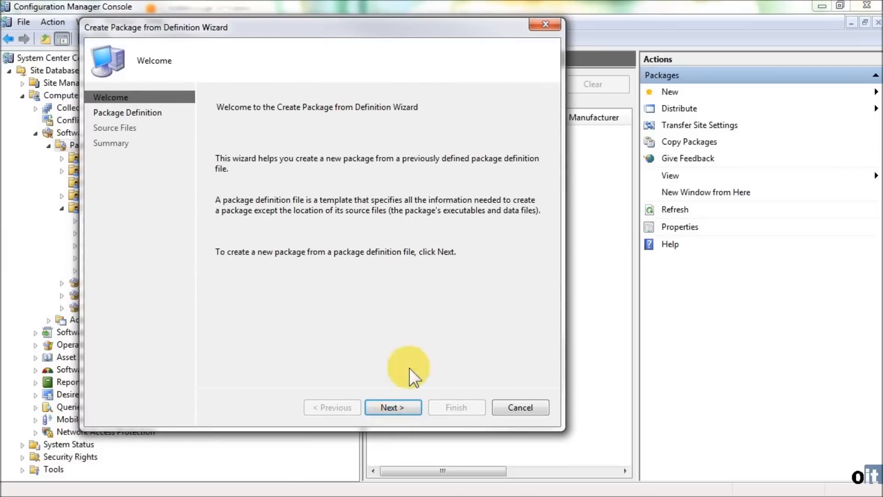
pyautogui.click(390, 407)
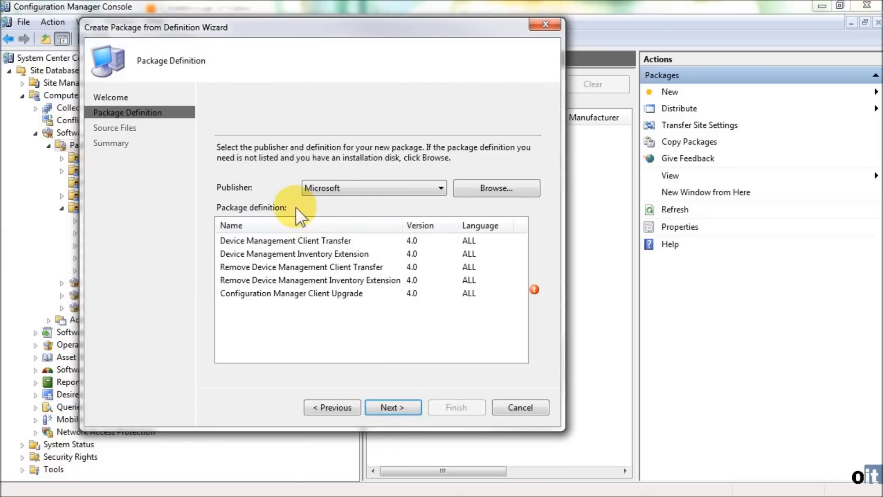
# - Choose VMware, Inc. as the publisher to view its package definitions, and review the list of available publishers
pyautogui.click(441, 188)
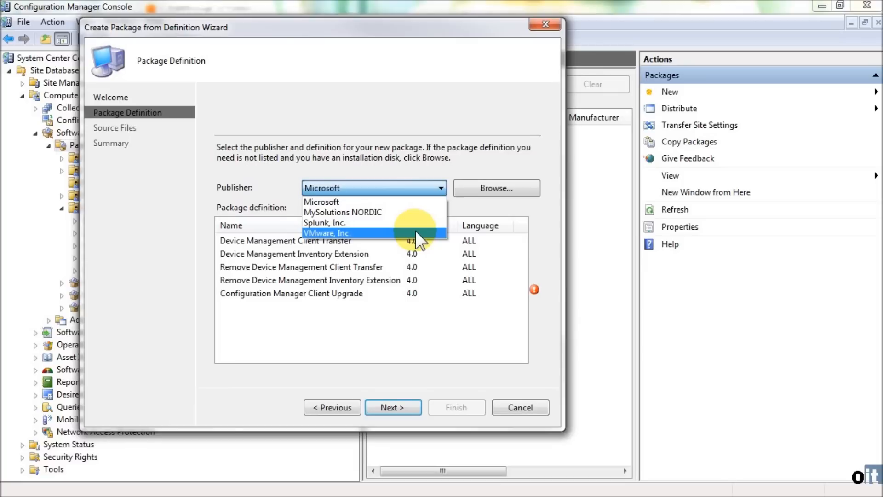
pyautogui.click(415, 232)
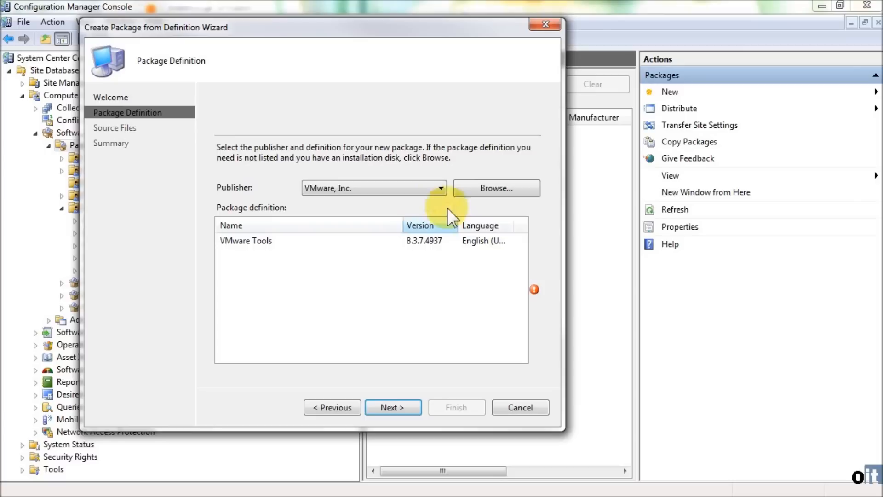
pyautogui.click(441, 189)
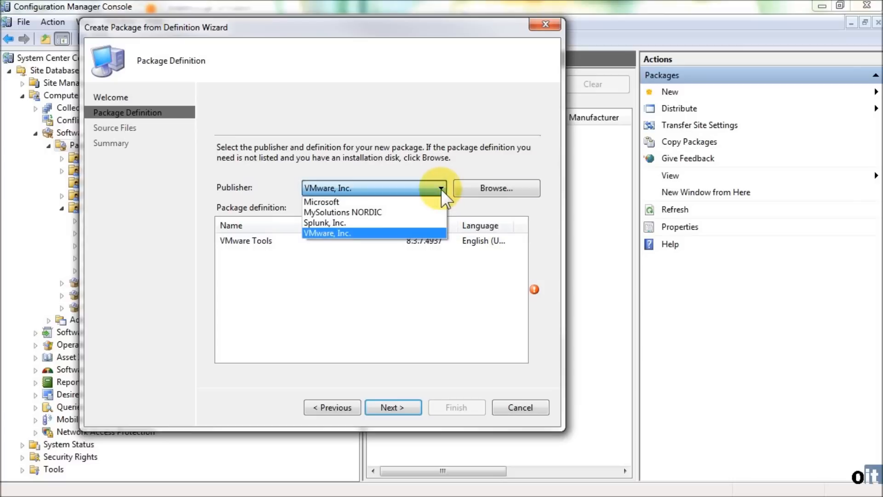
pyautogui.click(494, 186)
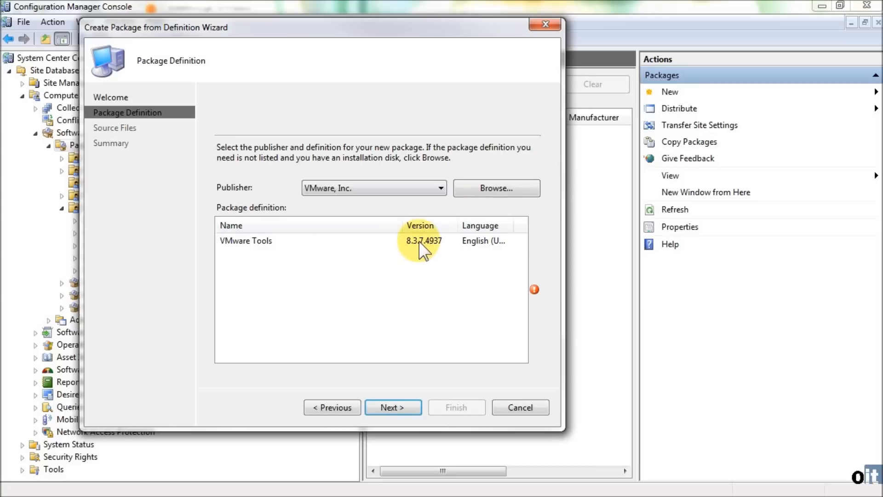
# - Browse for a package definition file and open the network folder \\wolftech.ad.ncsu.edu\oit\original_media
pyautogui.click(501, 188)
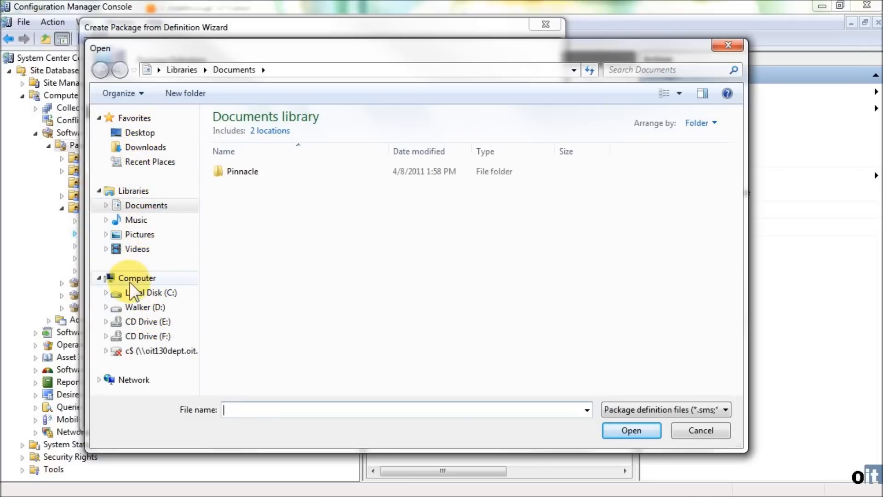
pyautogui.click(99, 380)
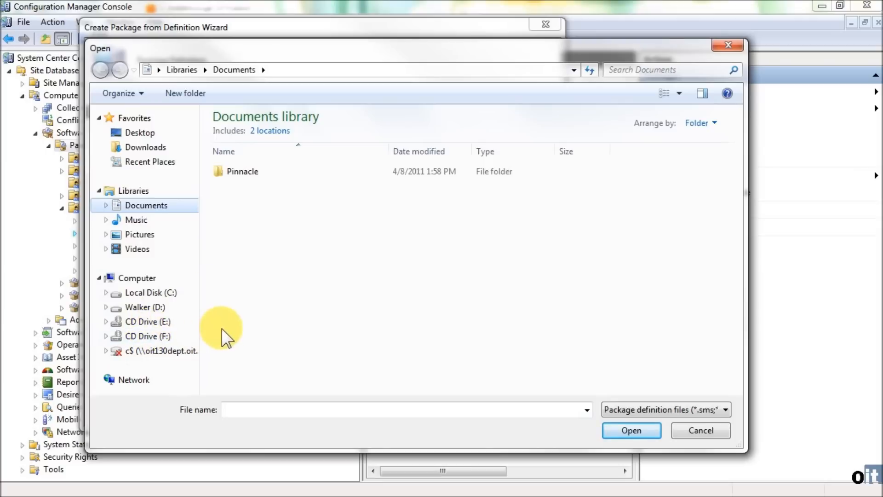
pyautogui.click(251, 410)
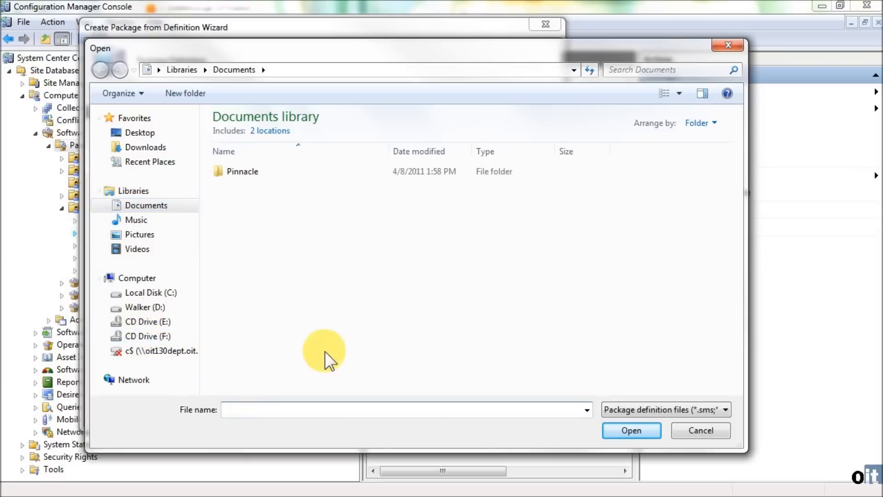
pyautogui.write('\\')
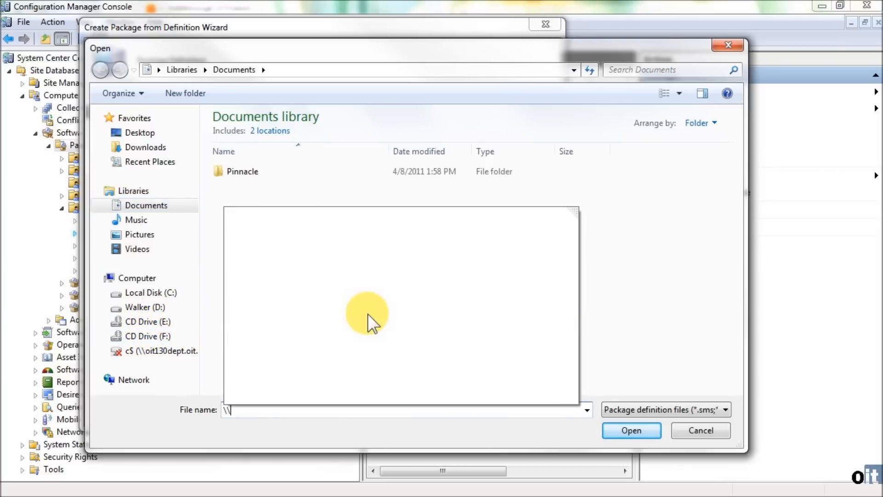
pyautogui.write('wolfte')
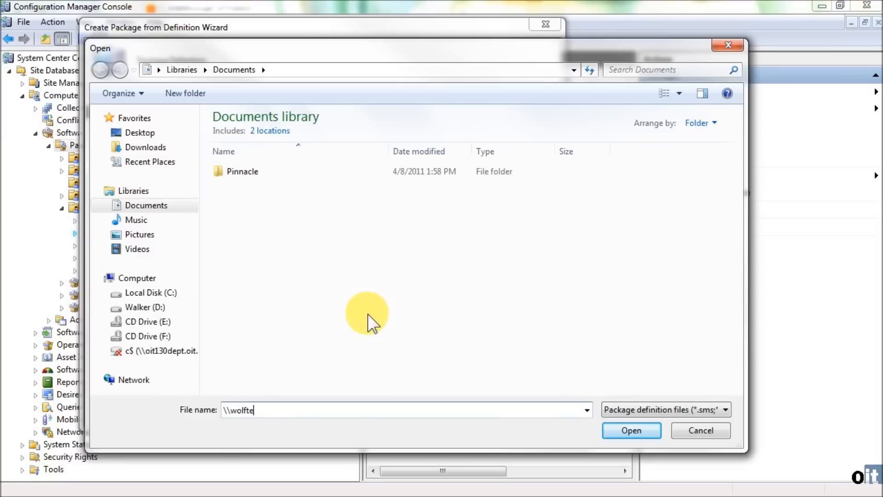
pyautogui.write('ch.ad.ncsu.edu\\oit\\orig')
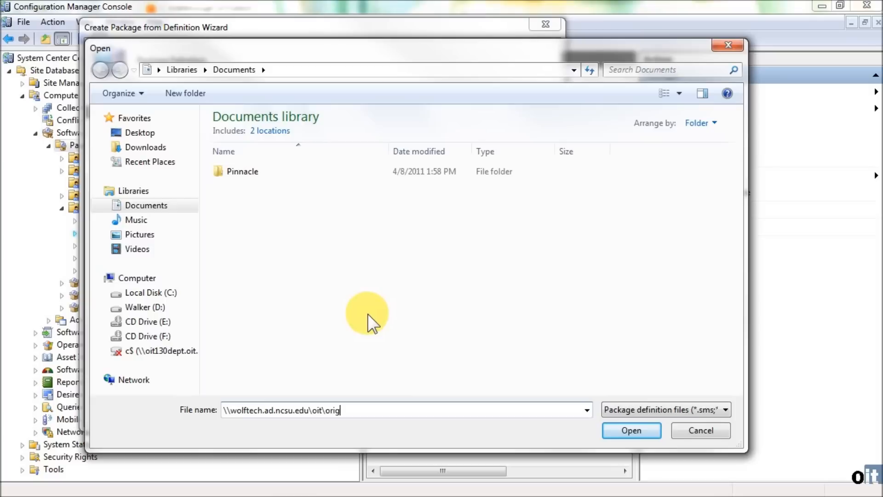
pyautogui.write('inal_media')
pyautogui.press('Return')
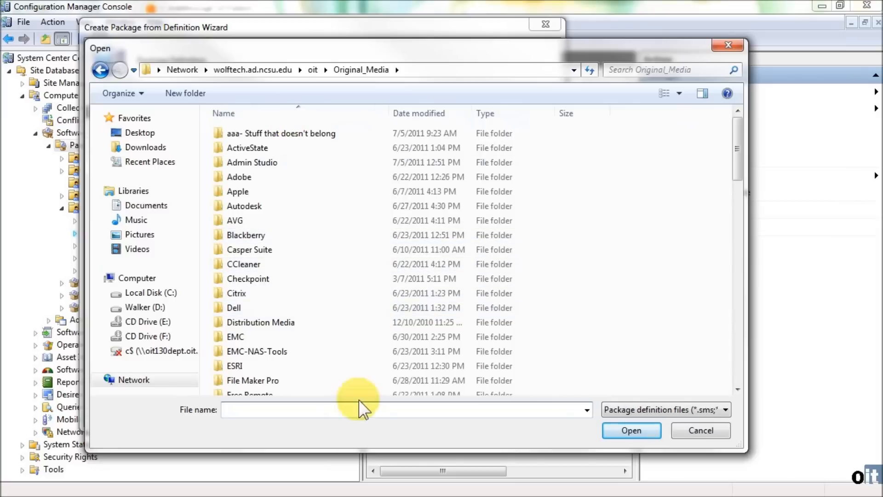
# - Load the NSClient++-0.3.9-x64 installer from nsclient.org\NSClient++ 0.39\x64 as the package definition
pyautogui.scroll(-10, 355, 321)
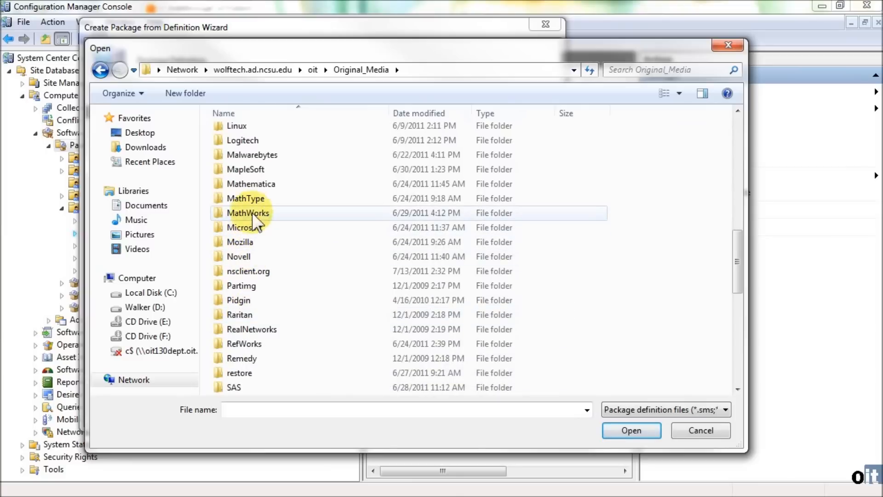
pyautogui.doubleClick(252, 274)
pyautogui.click(256, 136)
pyautogui.doubleClick(256, 137)
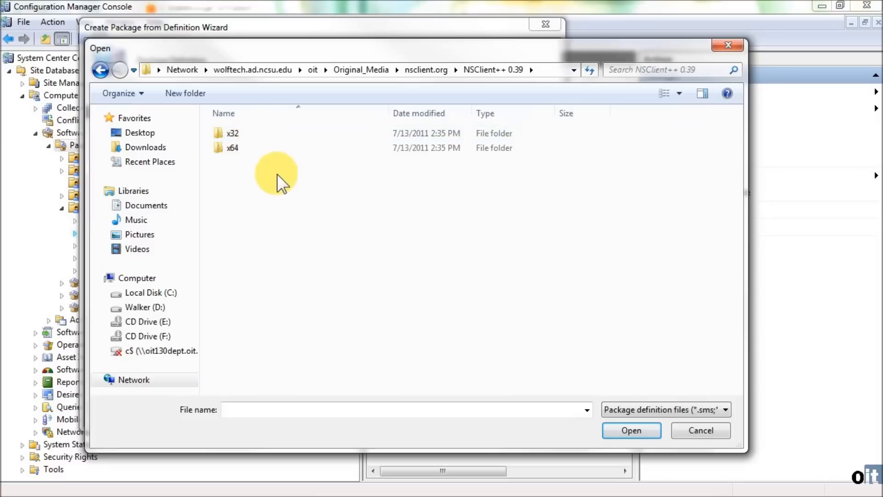
pyautogui.doubleClick(245, 147)
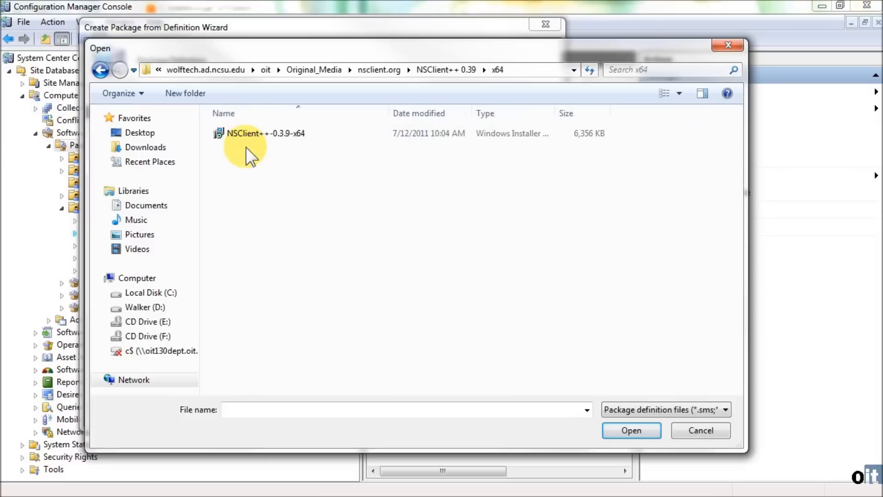
pyautogui.doubleClick(256, 134)
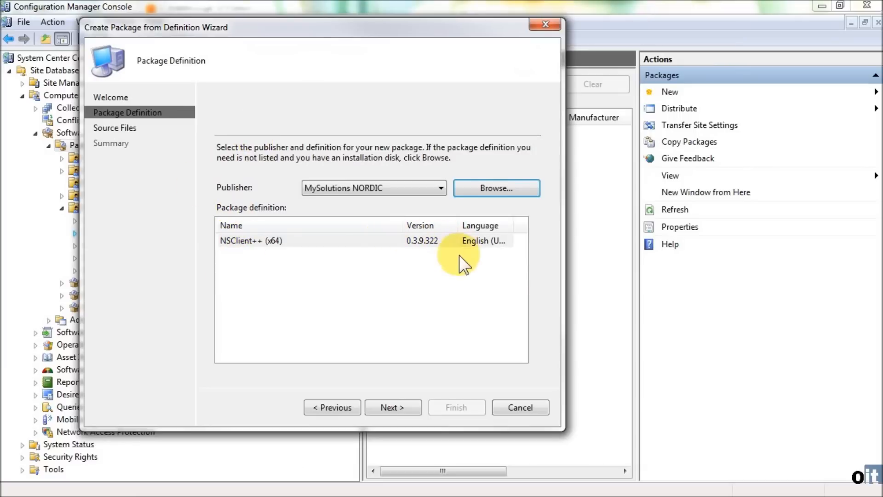
# - Create the package with files always obtained from the x64 network source directory, reviewing the source path and summary before finishing
pyautogui.click(389, 406)
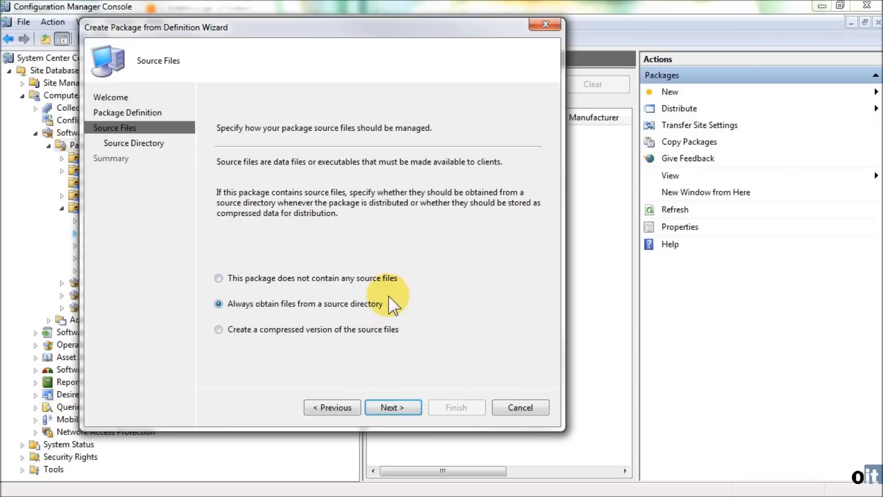
pyautogui.click(390, 407)
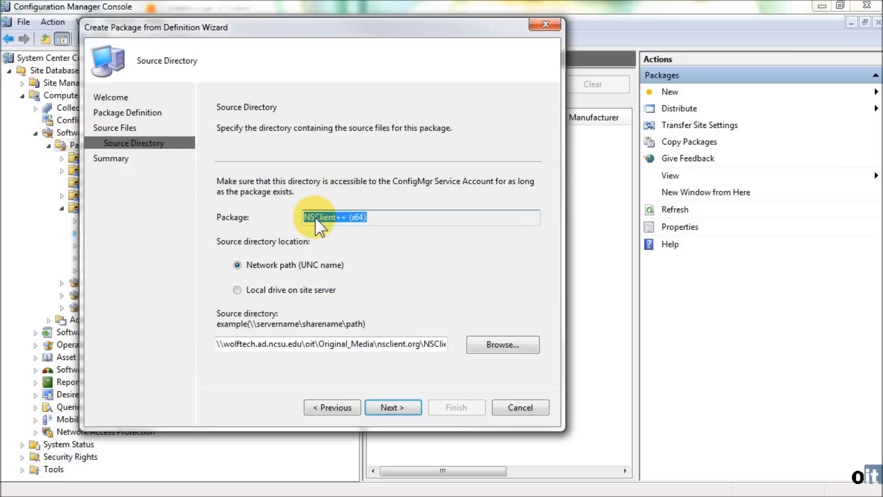
pyautogui.click(304, 217)
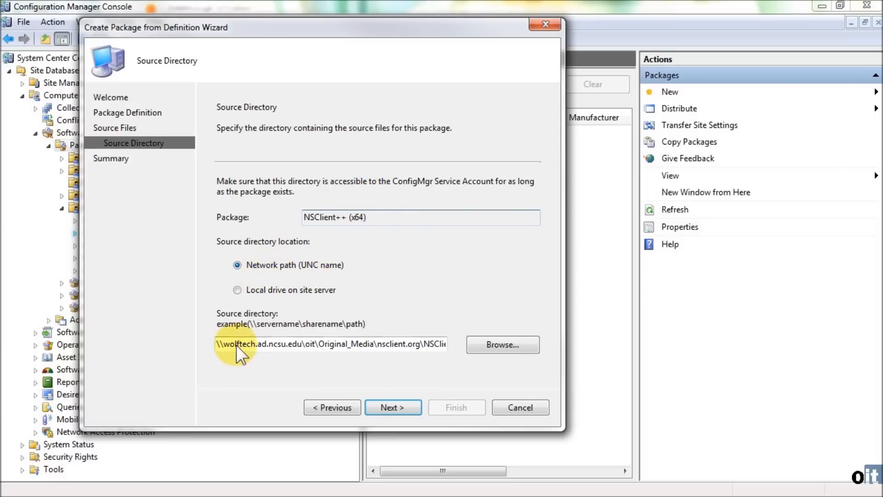
pyautogui.moveTo(228, 344); pyautogui.dragTo(496, 360)
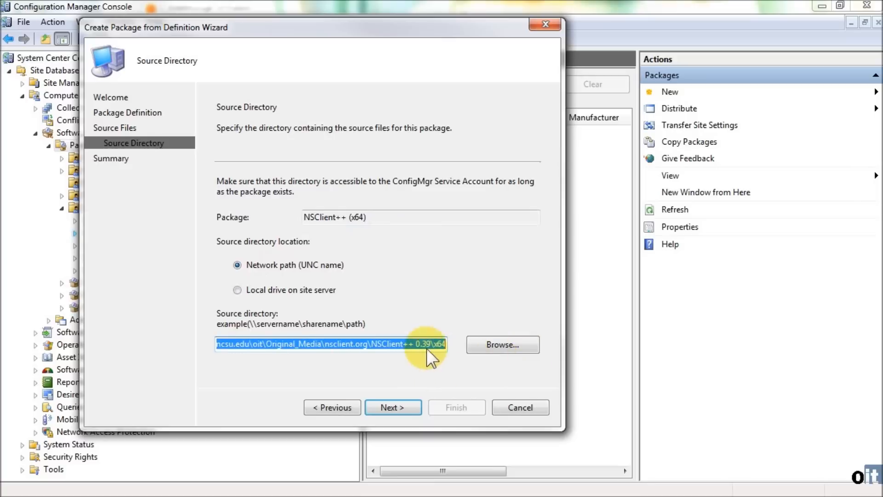
pyautogui.click(446, 346)
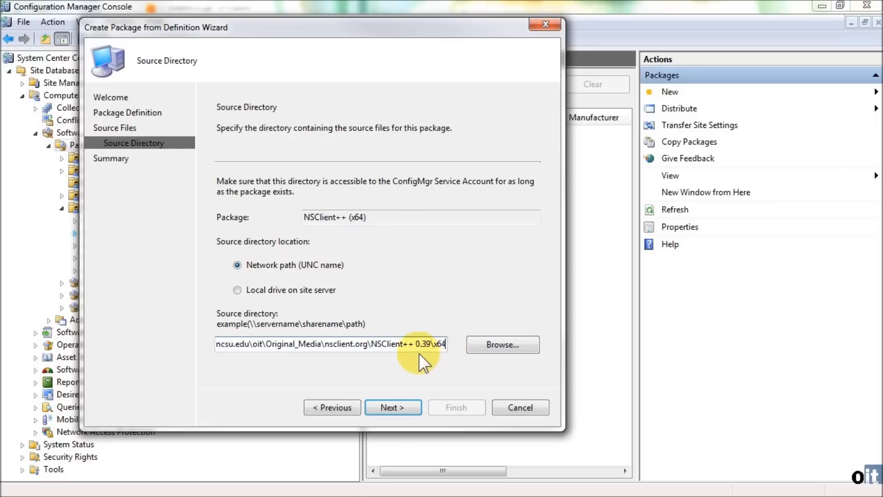
pyautogui.click(390, 407)
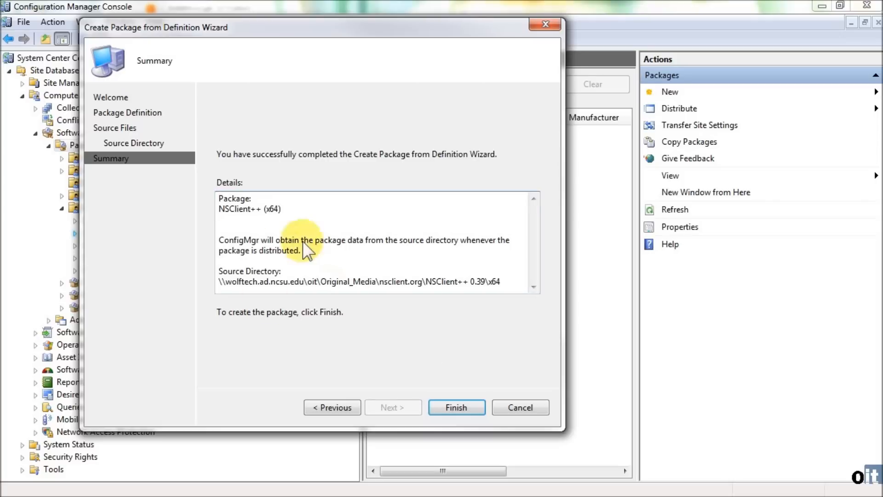
pyautogui.click(457, 408)
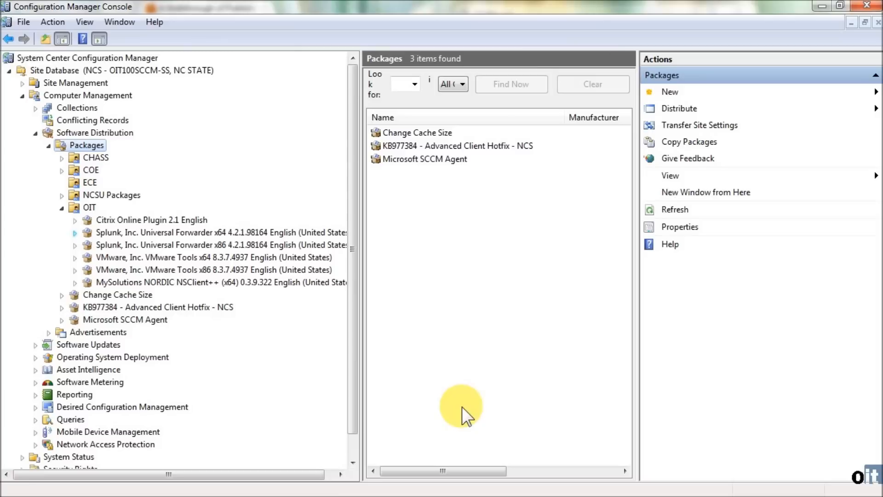
# - Select and expand the new MySolutions NORDIC NSClient++ (x64) package in the OIT folder to view its contents
pyautogui.click(147, 282)
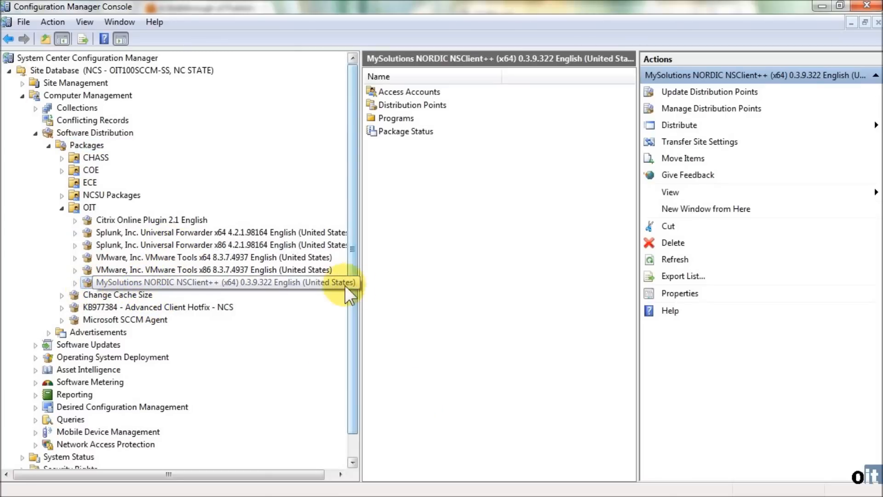
pyautogui.click(74, 283)
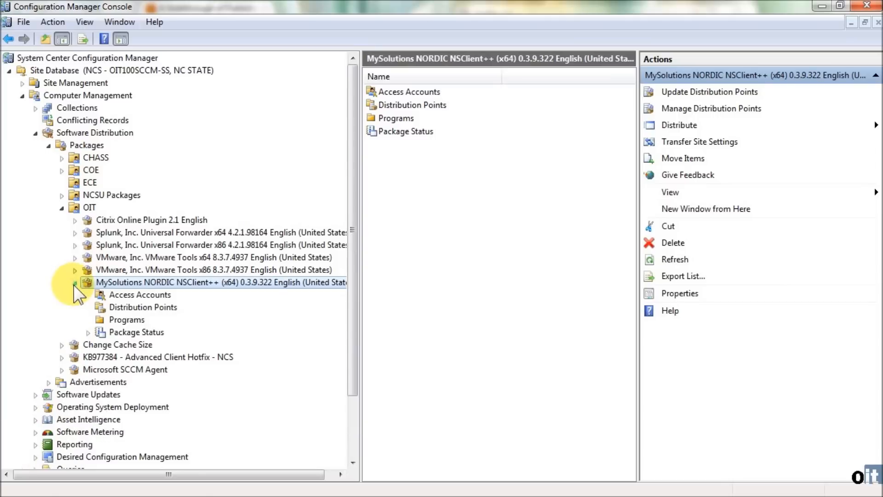
pyautogui.rightClick(146, 283)
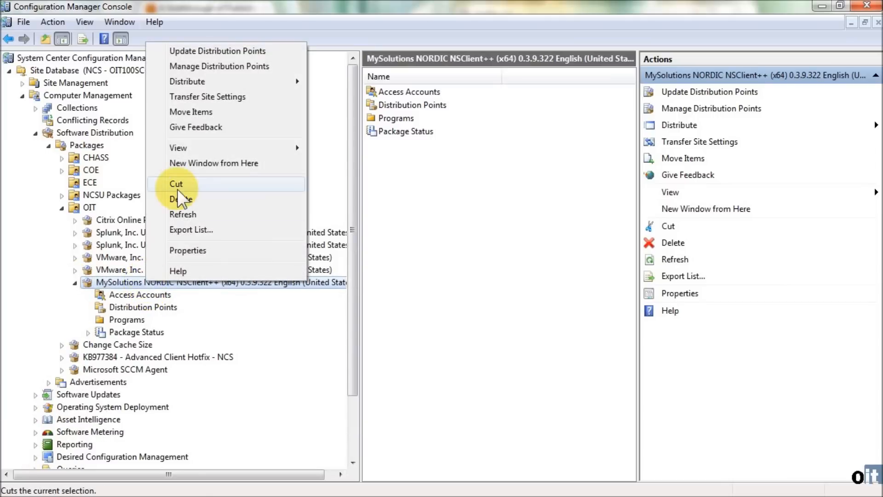
pyautogui.rightClick(75, 206)
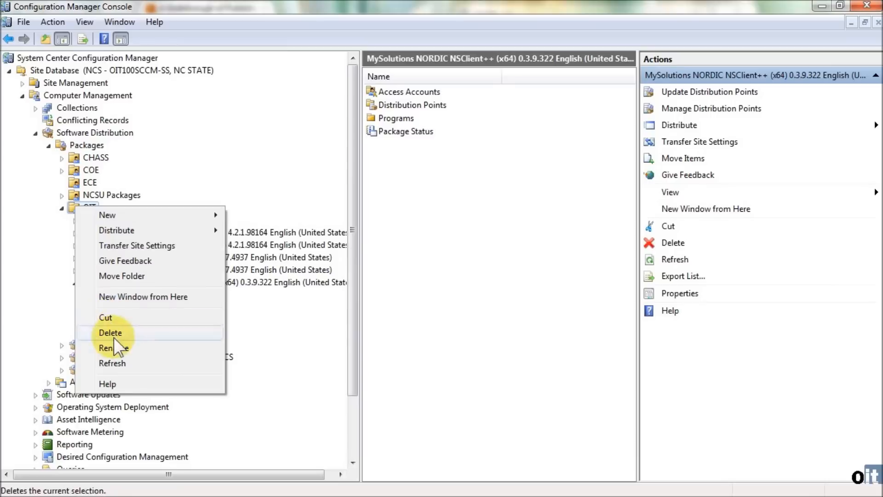
pyautogui.click(414, 360)
# - In the package's properties, move the manufacturer text in front of the name, making it "MySolutions NORDIC-NSClient++ (x64)"
pyautogui.rightClick(144, 283)
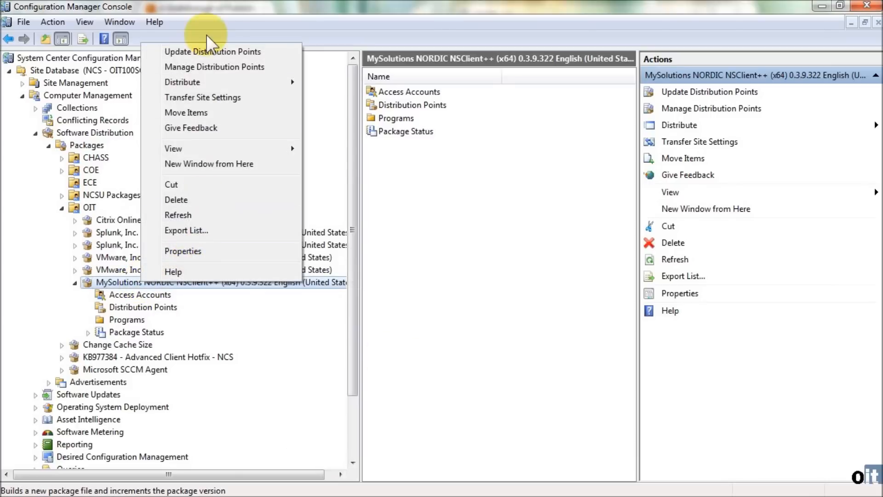
pyautogui.click(204, 252)
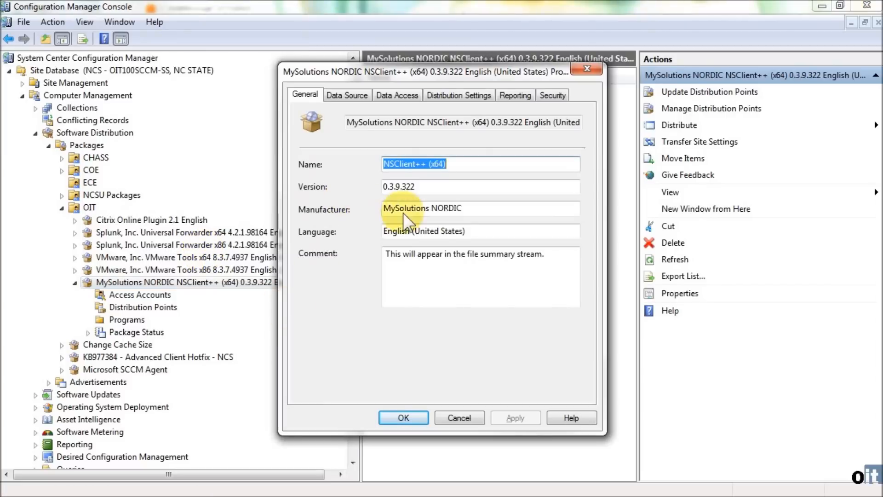
pyautogui.moveTo(347, 122)
pyautogui.mouseDown()
pyautogui.moveTo(584, 125)
pyautogui.moveTo(348, 122)
pyautogui.mouseUp()
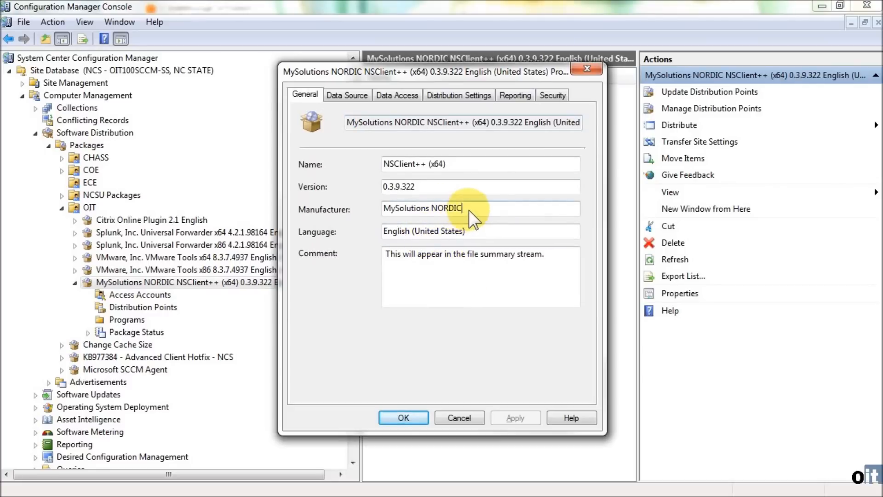
pyautogui.moveTo(470, 210); pyautogui.dragTo(347, 197)
pyautogui.rightClick(402, 212)
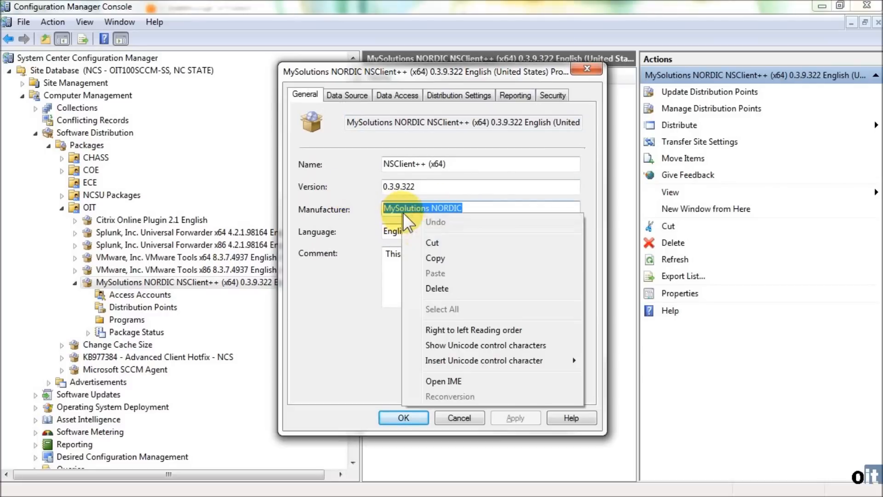
pyautogui.click(435, 244)
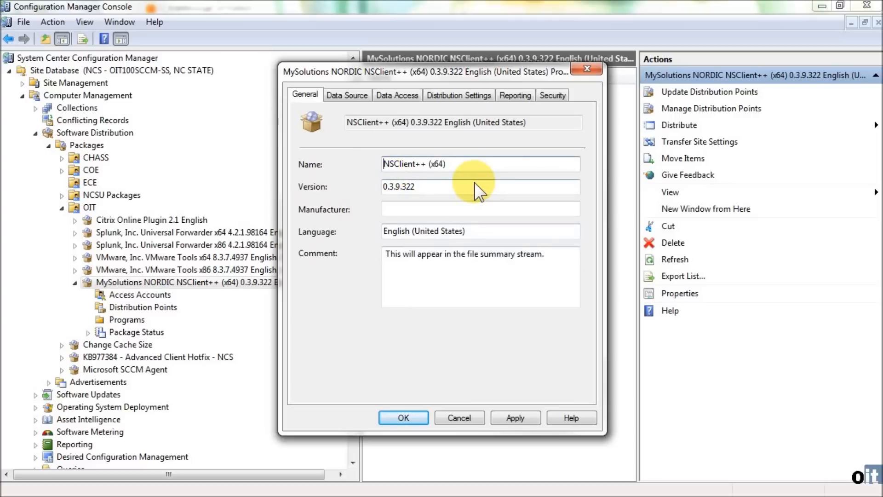
pyautogui.hotkey('ctrl', 'v')
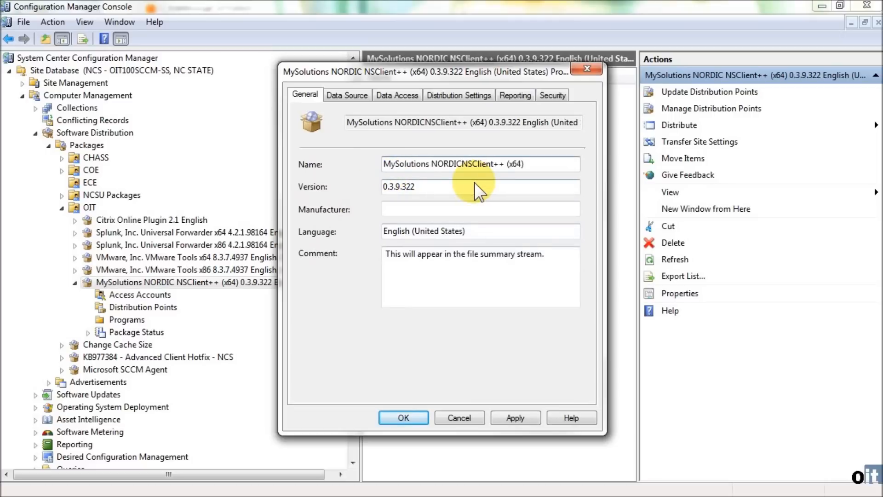
pyautogui.write('-')
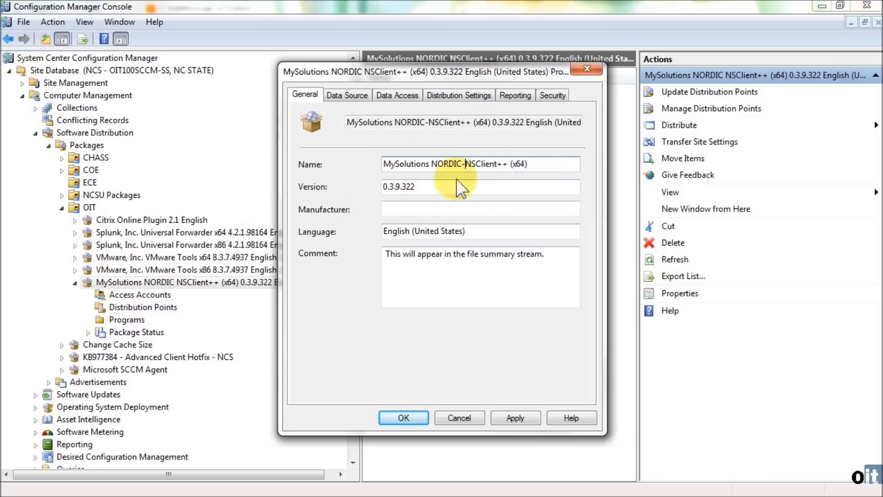
# - Set the package's manufacturer to "OIT-EX-" and save the package properties
pyautogui.click(407, 208)
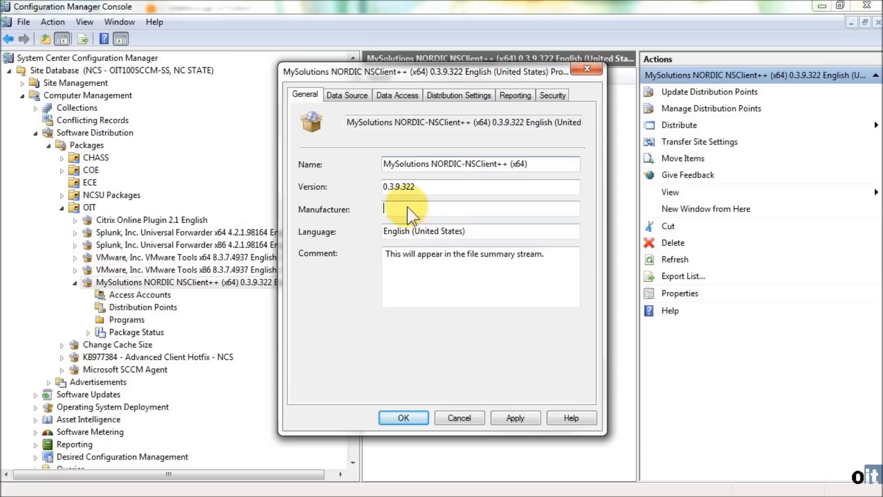
pyautogui.write('OIT-EX')
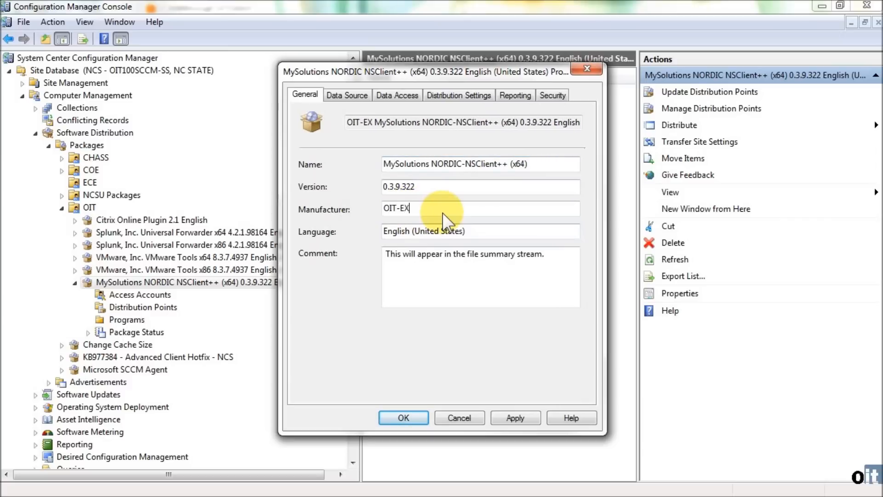
pyautogui.write('-')
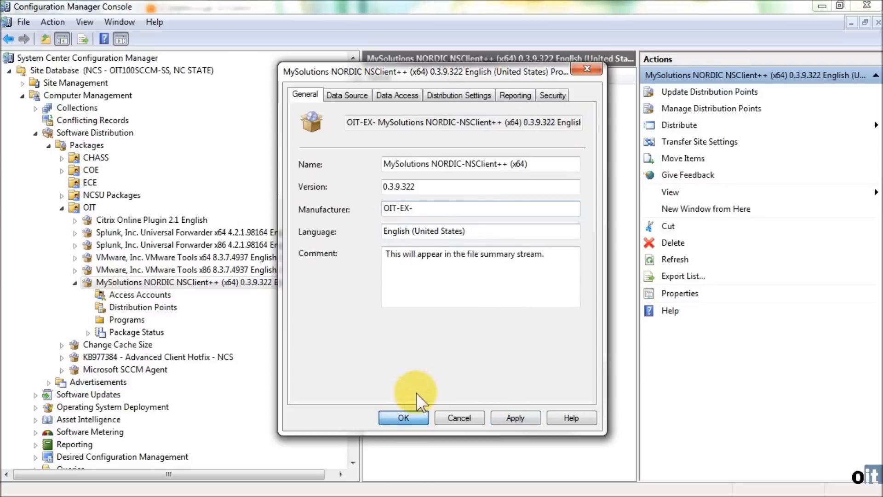
pyautogui.click(413, 415)
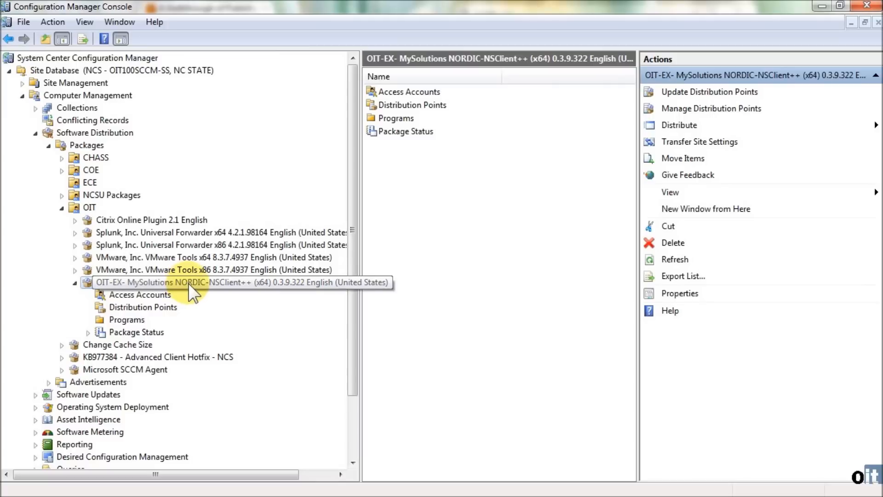
# - Examine the package's distribution points, package status and programs, widening the results pane to read the program list
pyautogui.click(139, 307)
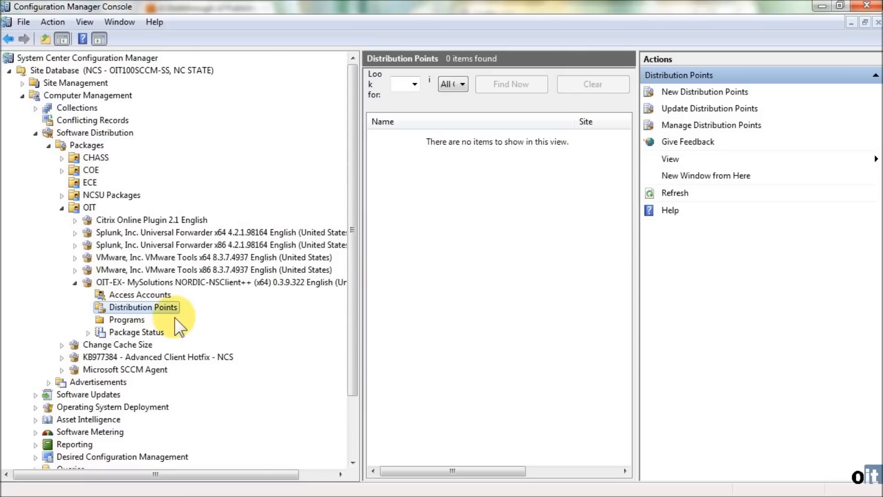
pyautogui.doubleClick(102, 333)
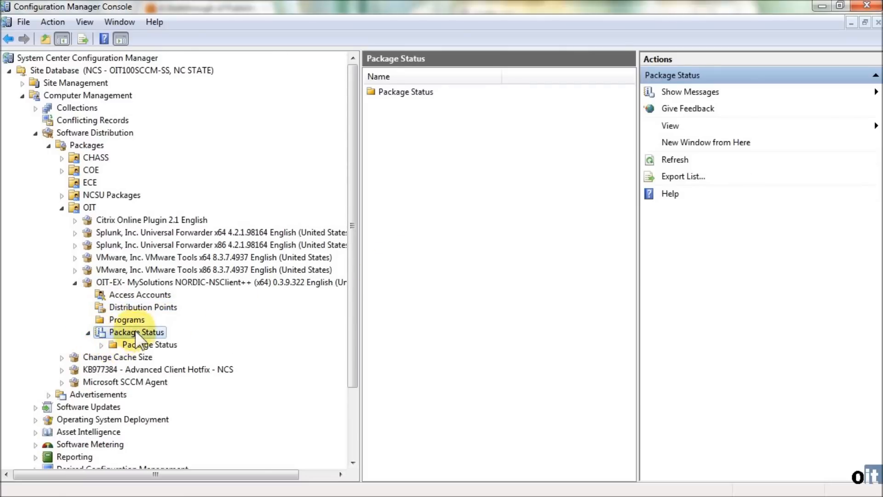
pyautogui.click(125, 319)
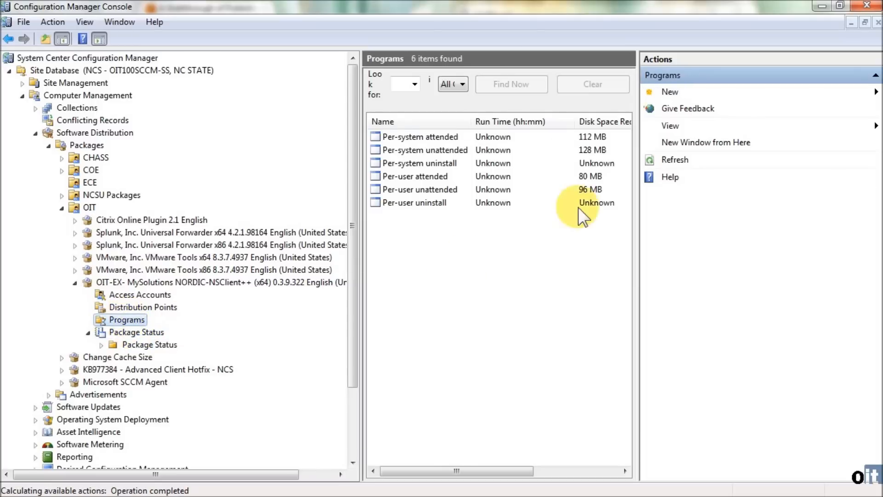
pyautogui.moveTo(637, 167); pyautogui.dragTo(669, 163)
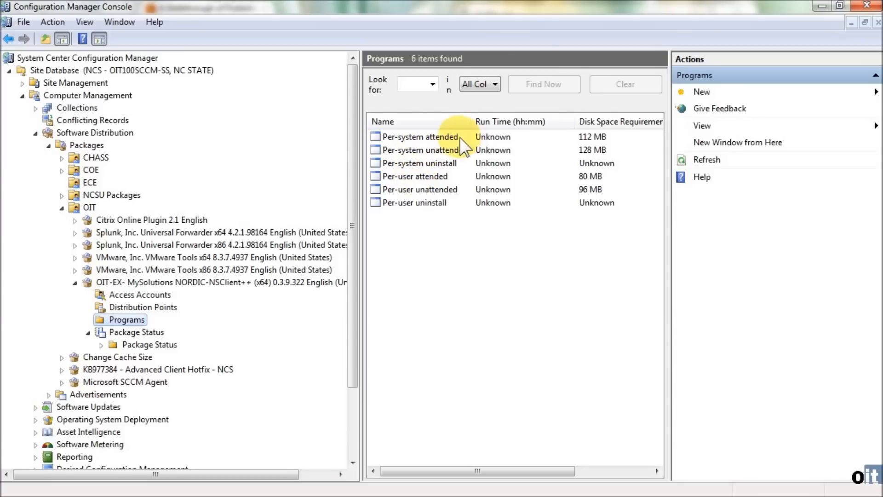
pyautogui.click(435, 138)
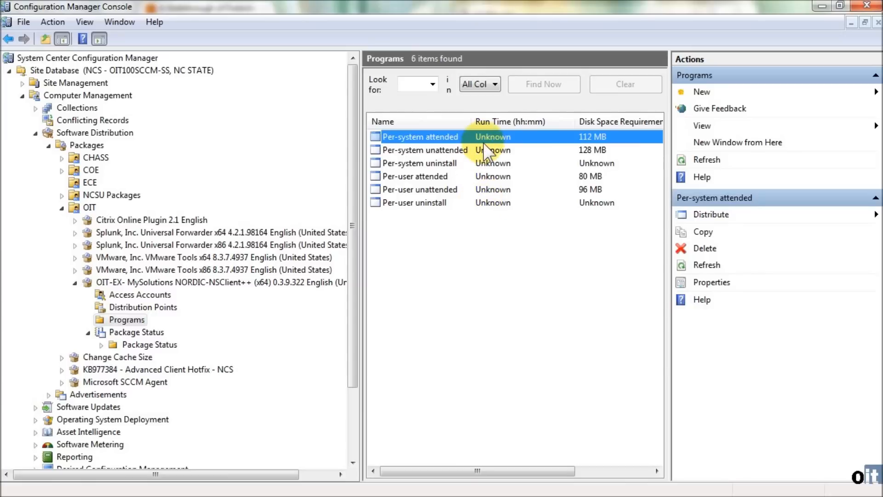
# - Open the Per-system unattended program's properties and read its msiexec command line through to the end
pyautogui.click(441, 151)
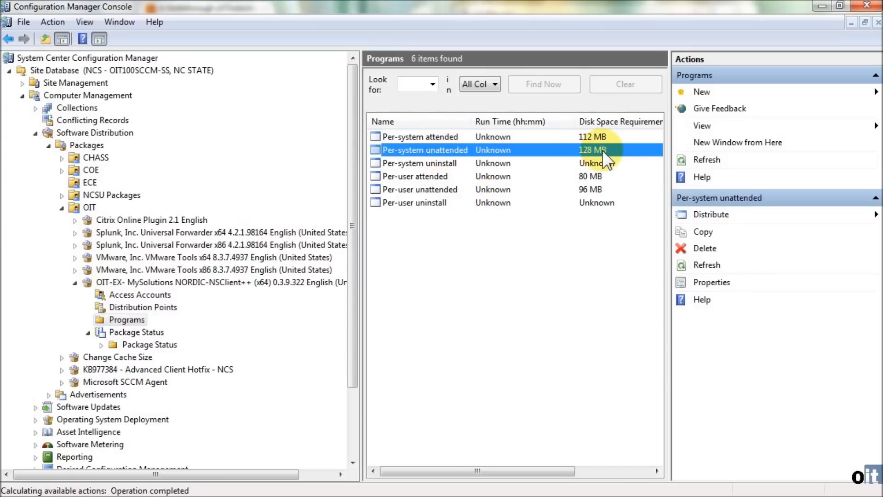
pyautogui.doubleClick(432, 150)
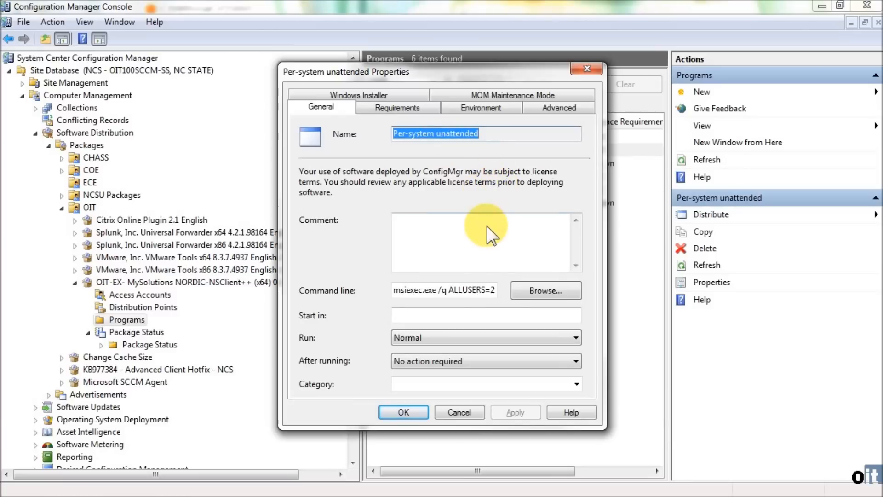
pyautogui.click(401, 290)
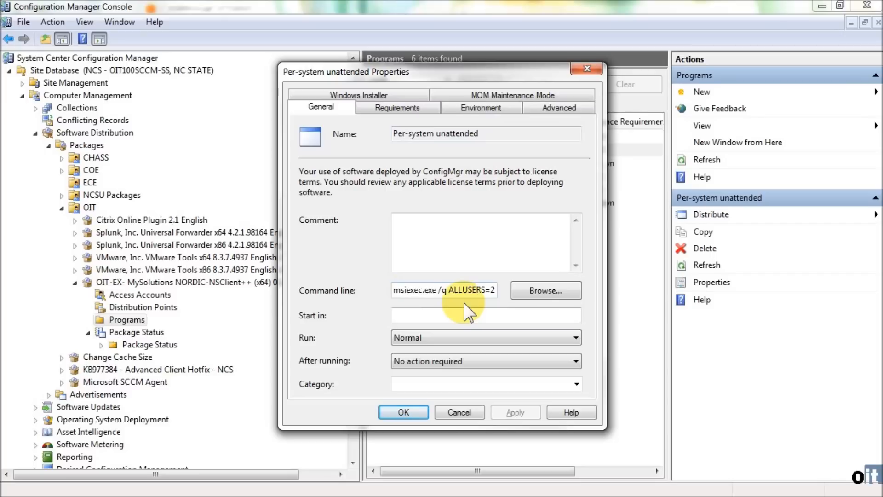
pyautogui.press('Right')
pyautogui.press('Right')
pyautogui.press('Right')
pyautogui.press('Right')
pyautogui.press('Right')
pyautogui.press('Right')
pyautogui.press('Right')
pyautogui.press('Right')
pyautogui.press('Right')
pyautogui.press('Right')
pyautogui.press('Right')
pyautogui.press('Right')
pyautogui.press('Right')
pyautogui.press('Right')
pyautogui.press('Right')
pyautogui.press('Right')
pyautogui.press('Right')
pyautogui.press('Right')
pyautogui.press('Right')
pyautogui.press('Right')
pyautogui.press('Right')
pyautogui.press('Right')
pyautogui.press('Right')
pyautogui.press('Right')
pyautogui.press('Right')
pyautogui.press('Right')
pyautogui.press('Right')
pyautogui.press('Right')
pyautogui.press('Right')
pyautogui.press('Right')
pyautogui.press('Right')
pyautogui.press('Right')
pyautogui.press('Right')
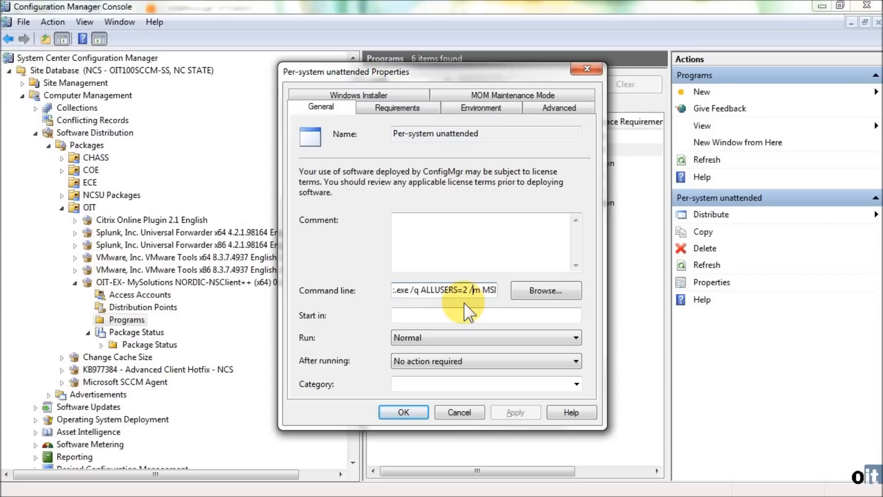
pyautogui.press('Left')
pyautogui.press('Left')
pyautogui.press('Left')
pyautogui.press('Left')
pyautogui.press('Left')
pyautogui.press('Left')
pyautogui.press('Left')
pyautogui.press('Left')
pyautogui.press('Left')
pyautogui.press('Left')
pyautogui.press('Left')
pyautogui.press('Left')
pyautogui.press('Left')
pyautogui.press('Left')
pyautogui.press('Left')
pyautogui.press('Left')
pyautogui.press('Left')
pyautogui.press('Left')
pyautogui.press('Left')
pyautogui.press('Left')
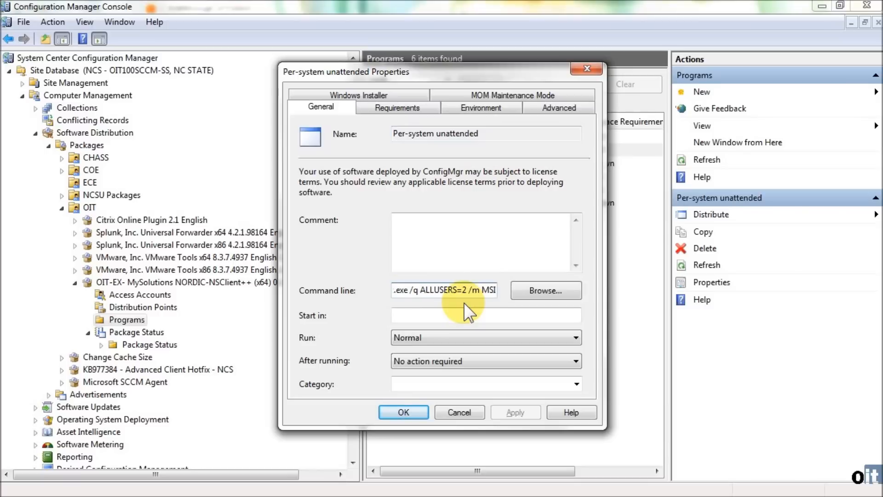
pyautogui.press('Right')
pyautogui.press('Right')
pyautogui.press('Right')
pyautogui.press('Right')
pyautogui.press('Right')
pyautogui.press('Right')
pyautogui.press('Right')
pyautogui.press('Right')
pyautogui.press('Right')
pyautogui.press('Right')
pyautogui.press('Right')
pyautogui.press('Right')
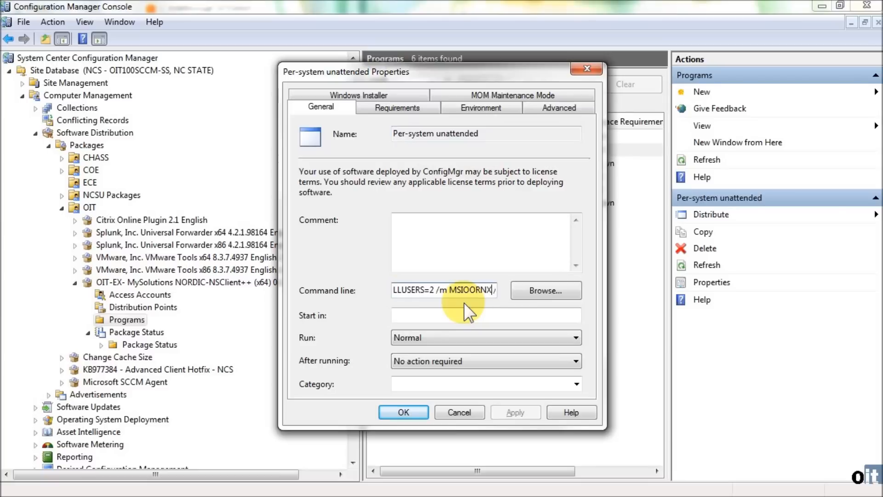
pyautogui.press('Right')
pyautogui.press('Right')
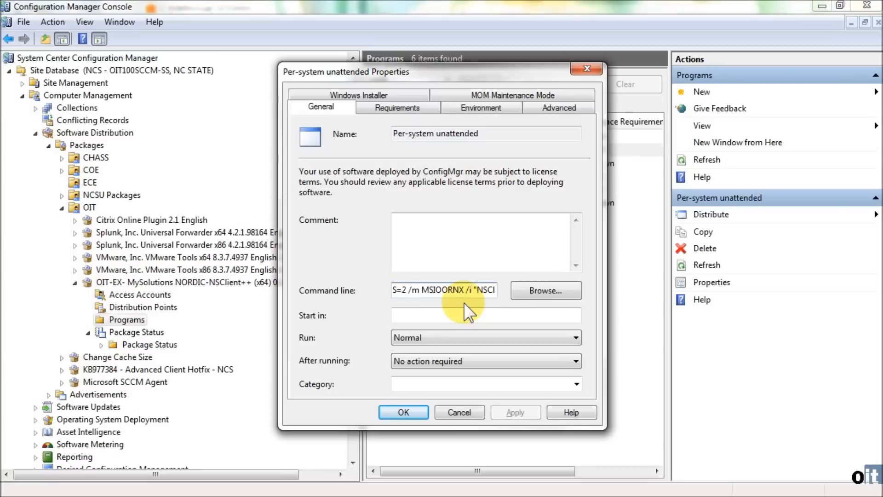
pyautogui.press('Right')
pyautogui.press('Right')
pyautogui.press('Right')
pyautogui.press('Right')
pyautogui.press('Right')
pyautogui.press('Right')
pyautogui.press('Right')
pyautogui.press('Right')
pyautogui.press('Right')
pyautogui.press('Right')
pyautogui.press('Right')
pyautogui.press('Right')
pyautogui.press('Right')
pyautogui.press('Right')
pyautogui.press('Right')
pyautogui.press('Right')
pyautogui.press('Right')
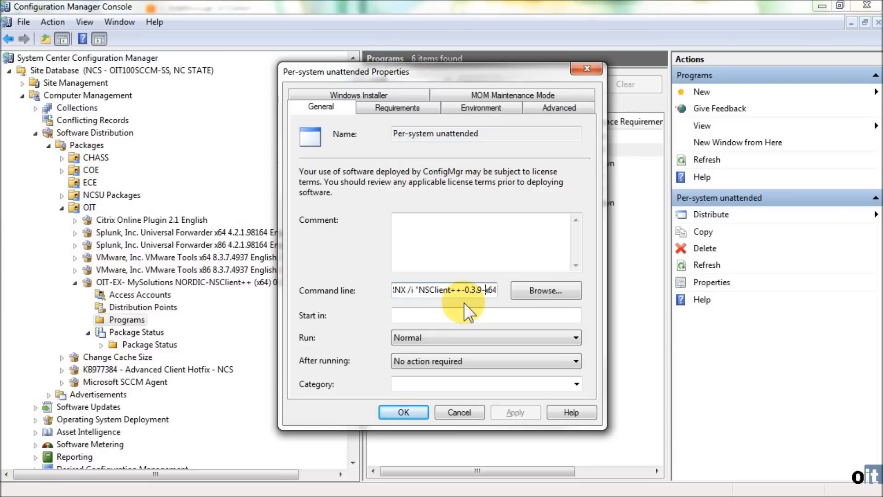
pyautogui.press('End')
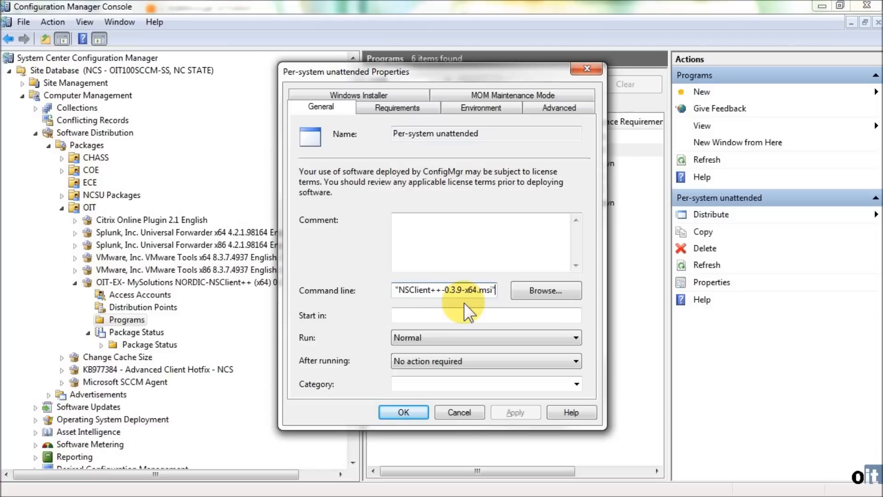